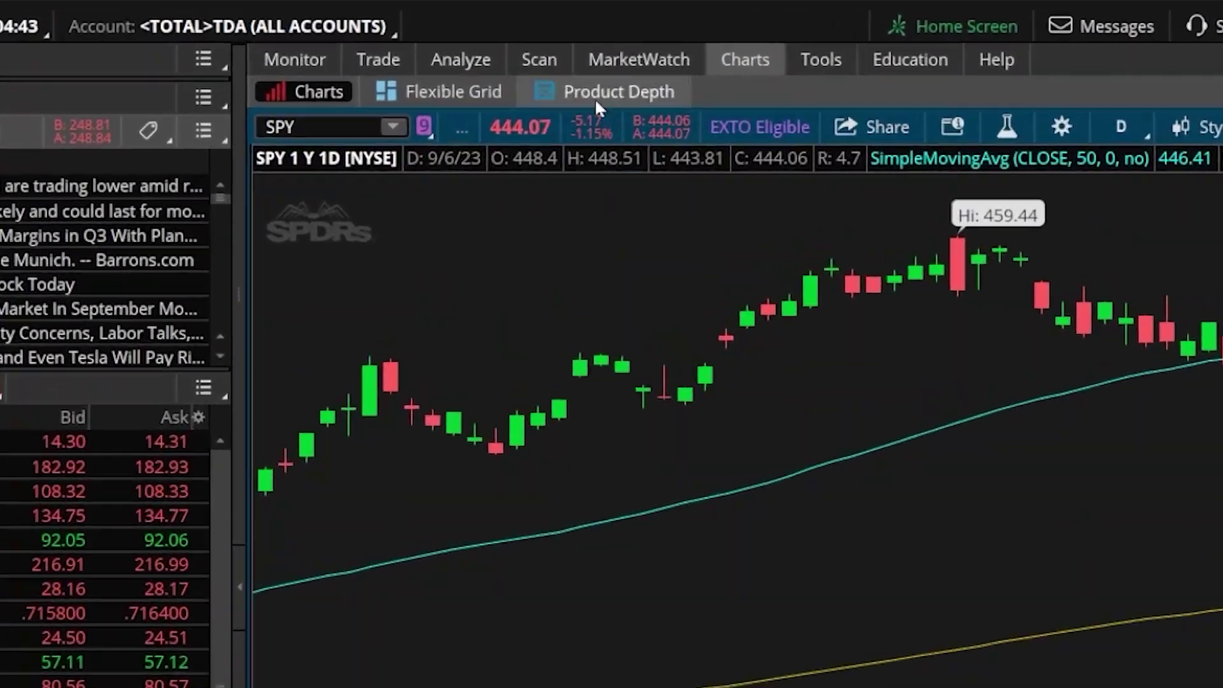
Step: Switch from the SPY chart to the Stock Hacker scan showing All Stocks with its default filters
{"action": "left_click", "coordinate": [547, 64]}
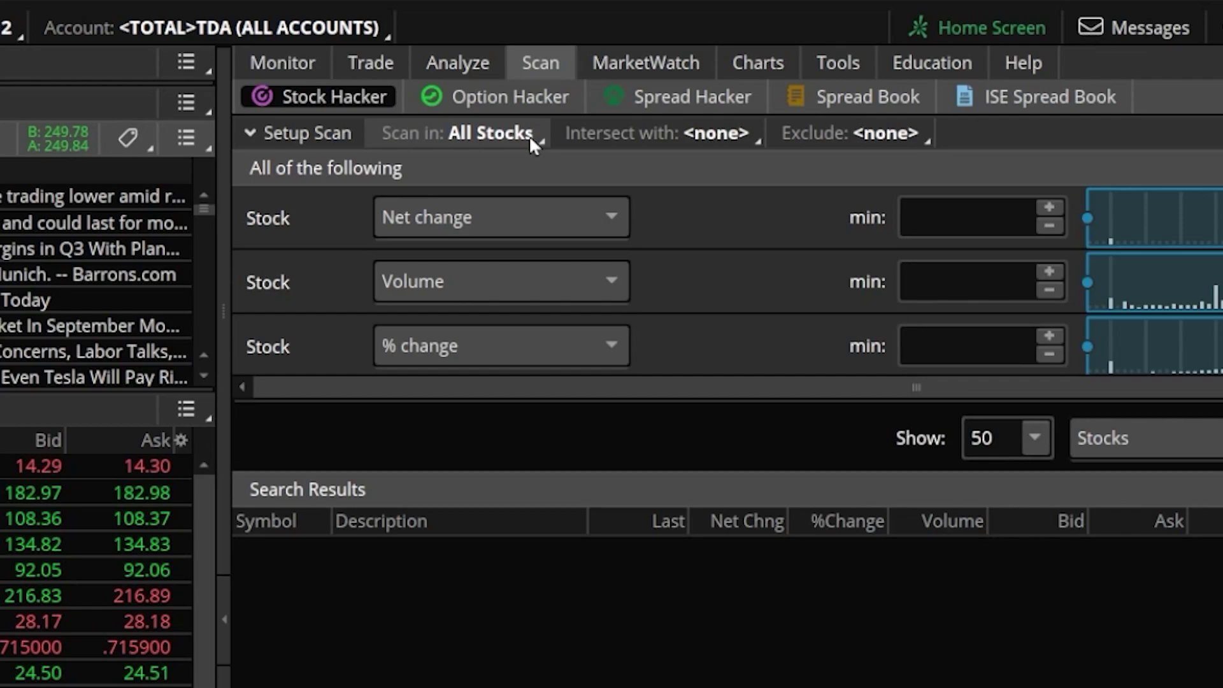
Step: Set the scan universe to Public > S&P 500
{"action": "left_click", "coordinate": [529, 135]}
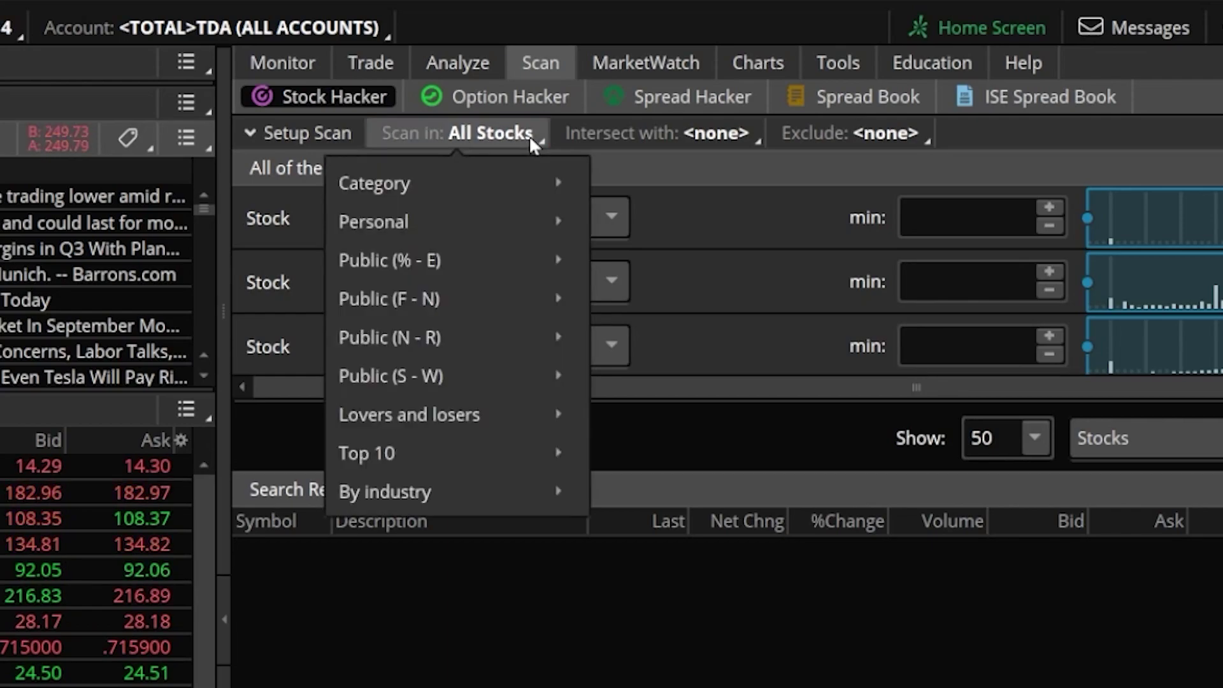
{"action": "mouse_move", "coordinate": [454, 381]}
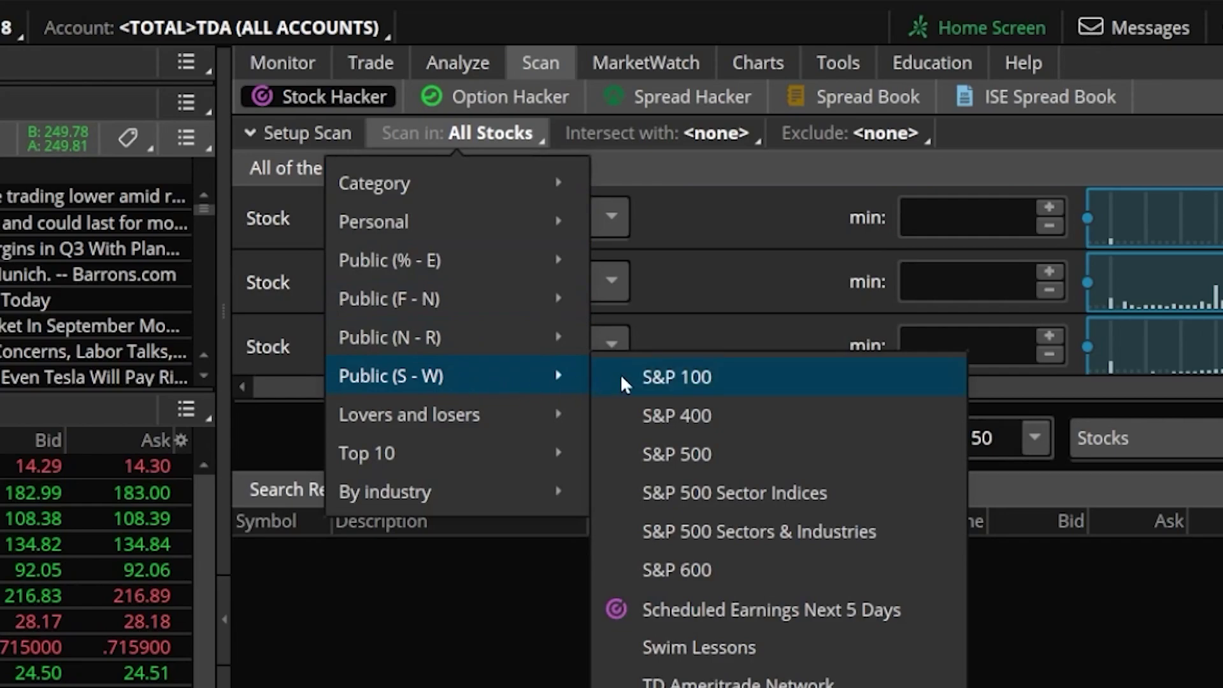
{"action": "left_click", "coordinate": [707, 469]}
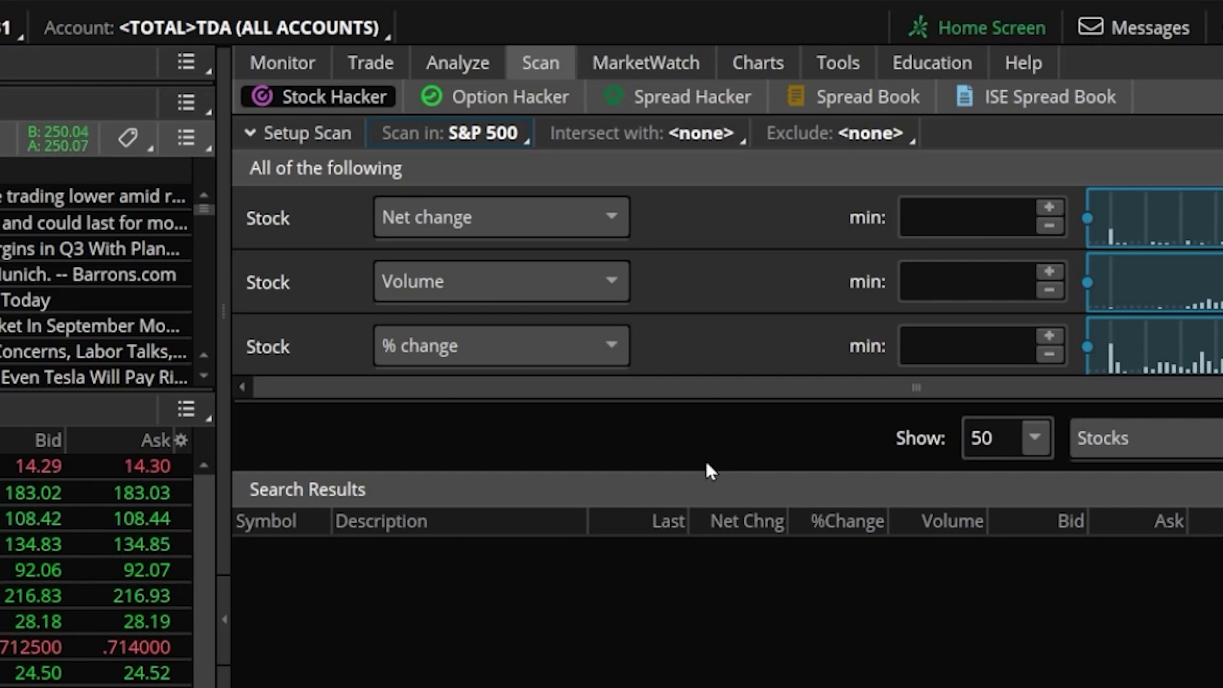
Step: Intersect the scan with the Energy industry group using Select All Energy
{"action": "left_click", "coordinate": [649, 135]}
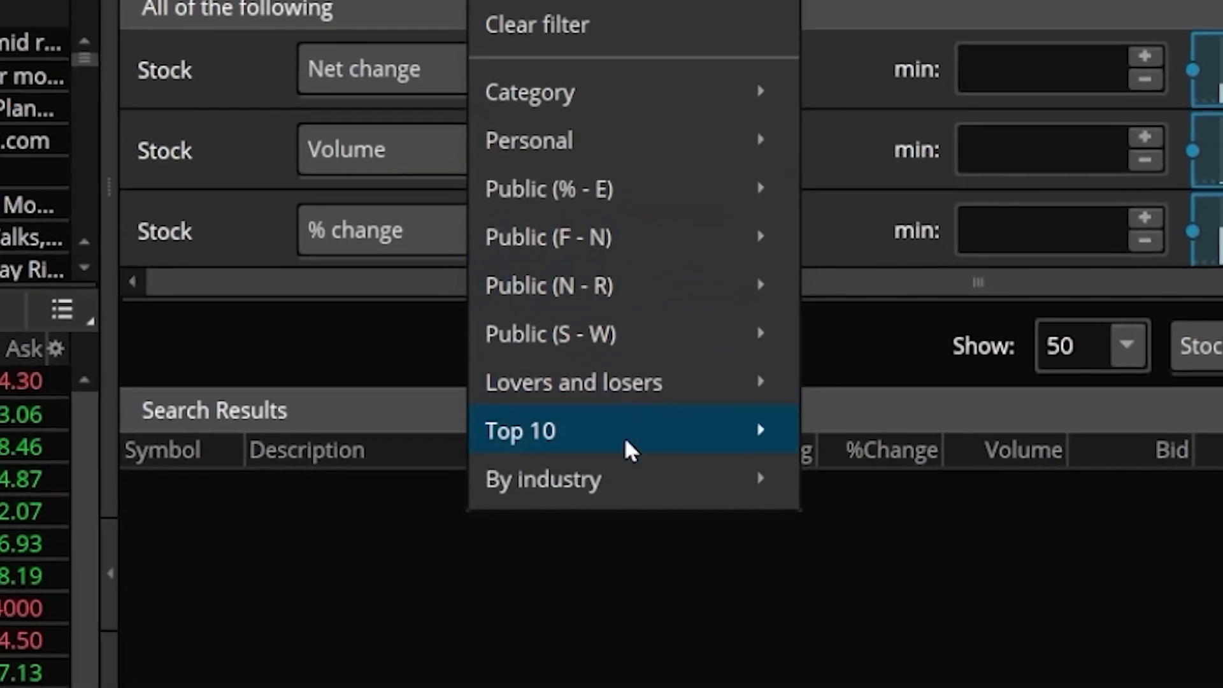
{"action": "mouse_move", "coordinate": [636, 548]}
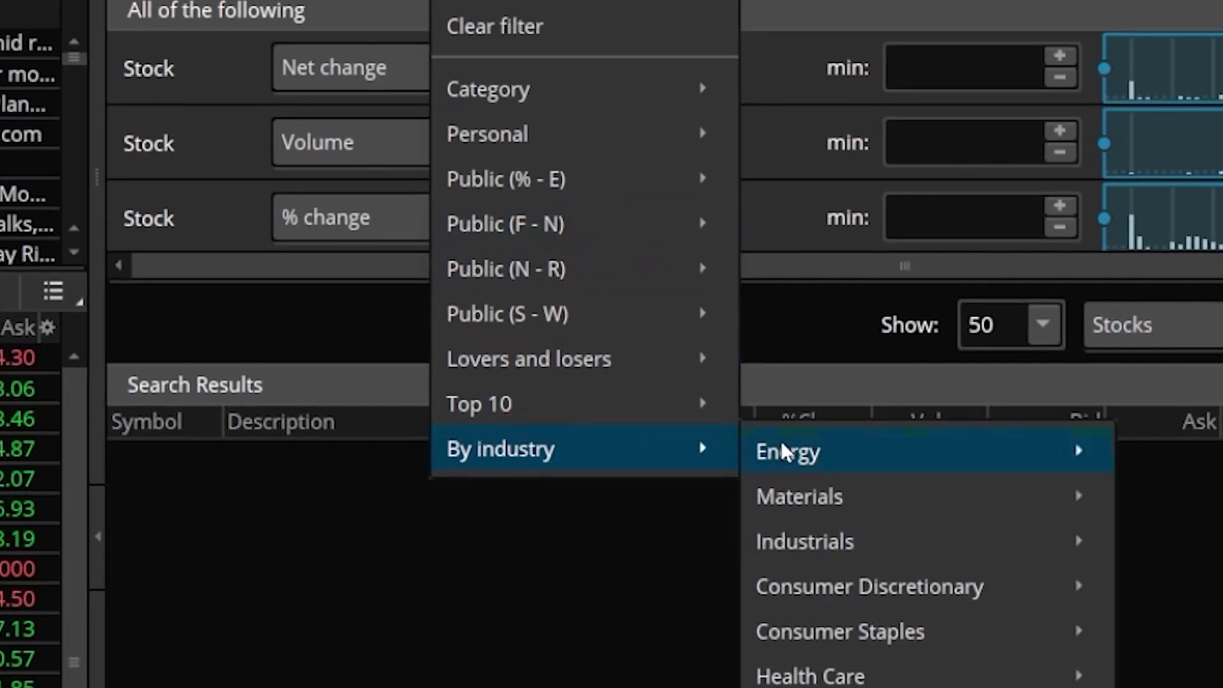
{"action": "mouse_move", "coordinate": [878, 471]}
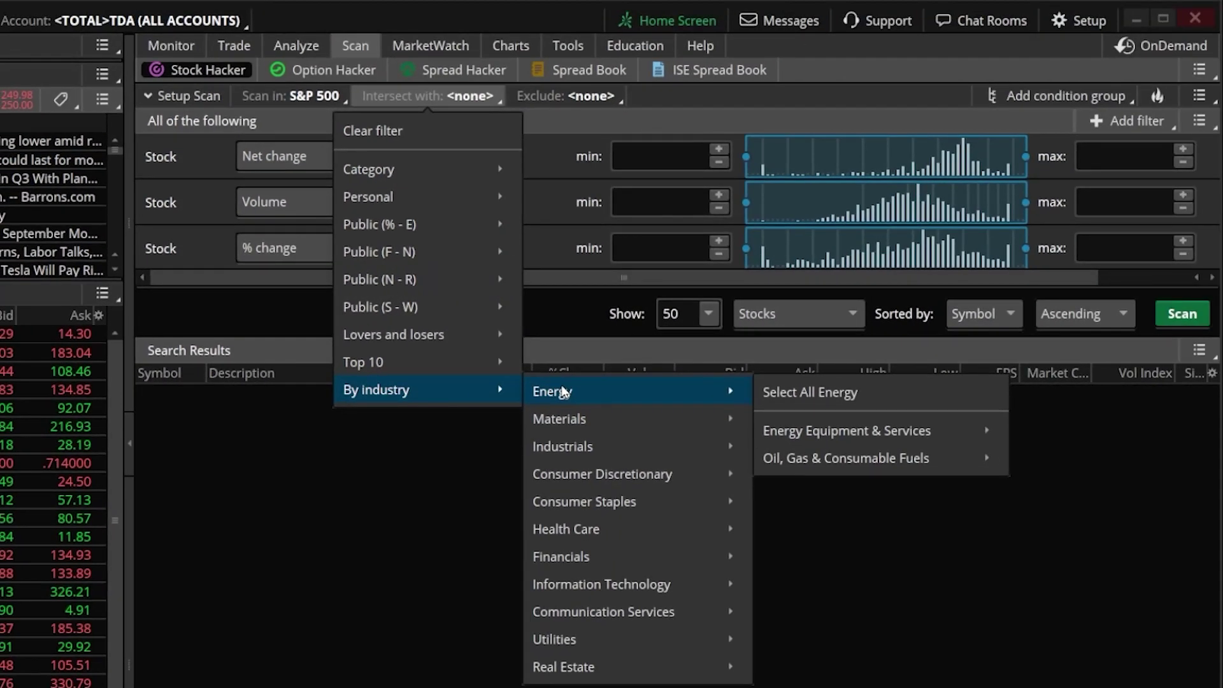
{"action": "left_click", "coordinate": [822, 392]}
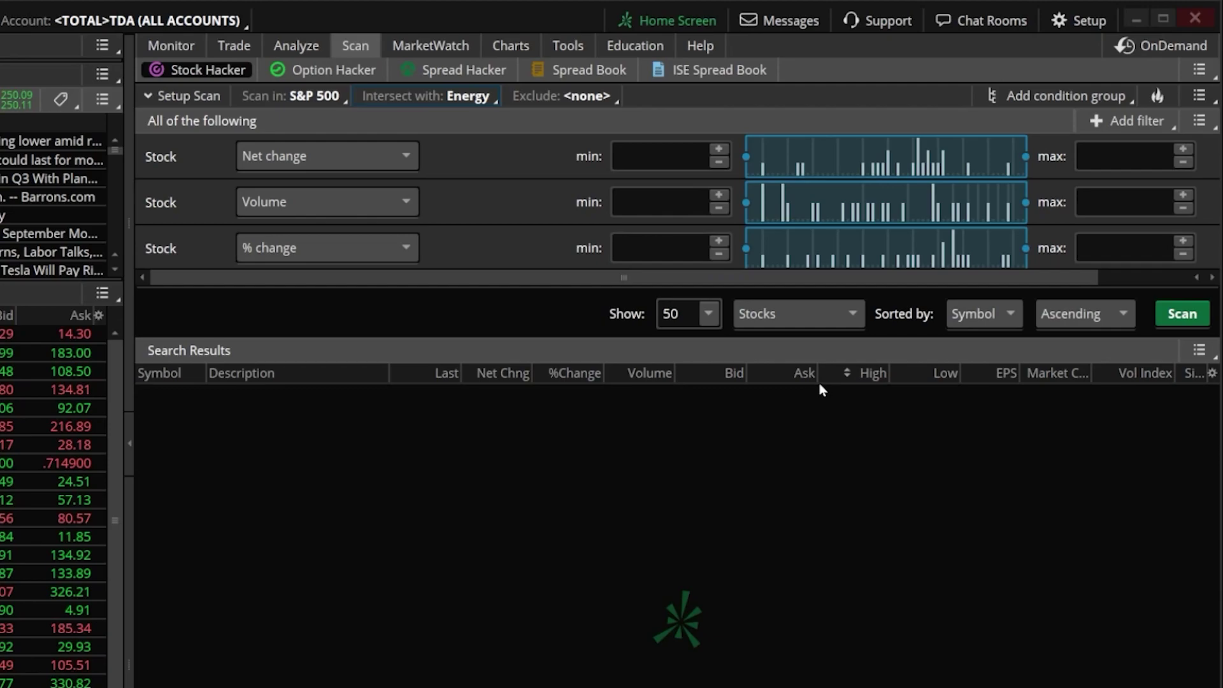
{"action": "left_click", "coordinate": [1177, 319]}
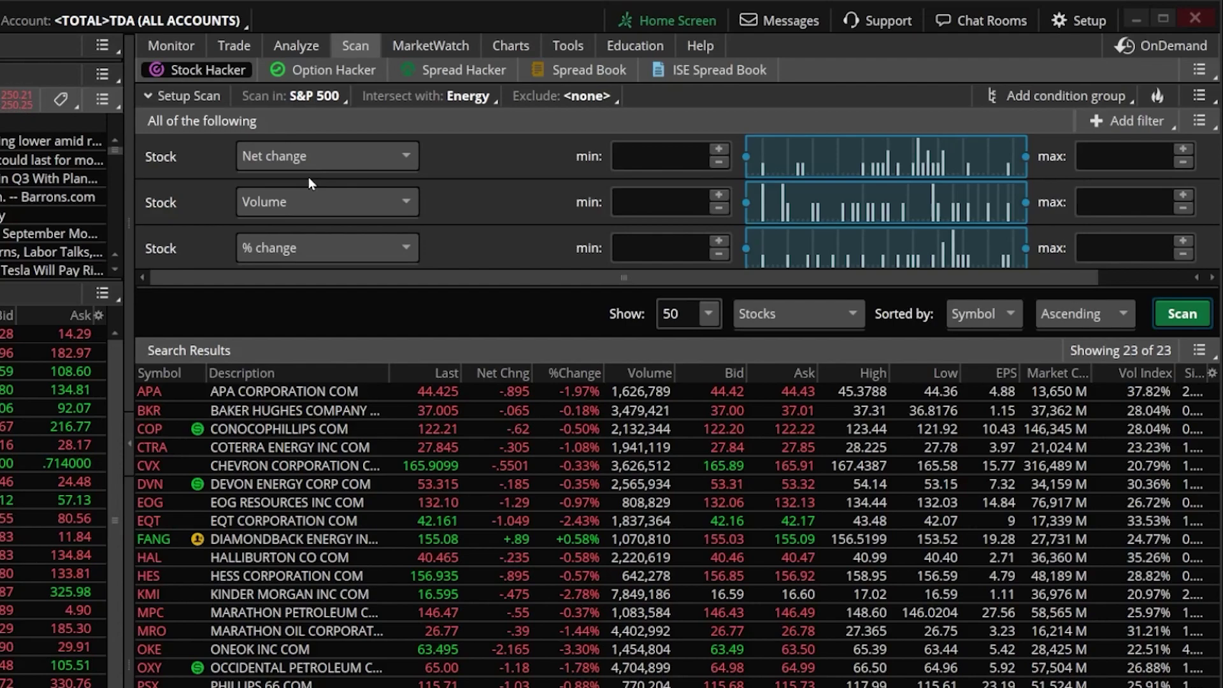
Step: Change the first filter's field from Net change to Mark
{"action": "left_click", "coordinate": [360, 167]}
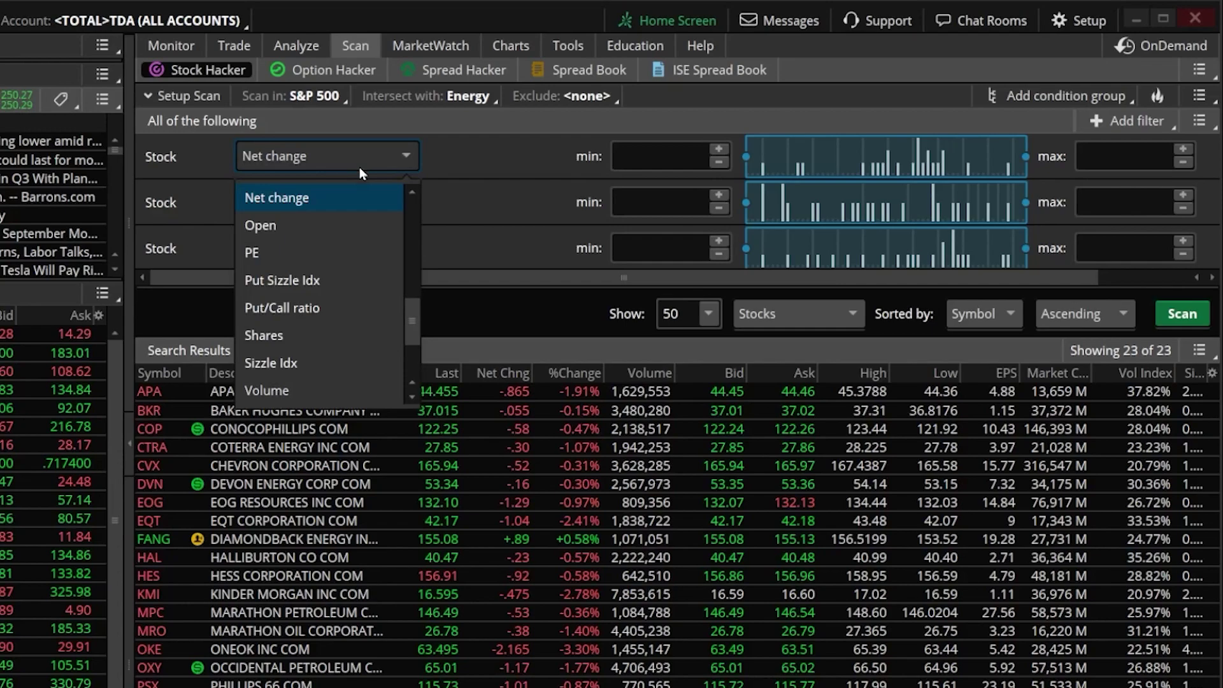
{"action": "scroll", "coordinate": [355, 200], "scroll_direction": "down", "scroll_amount": 2}
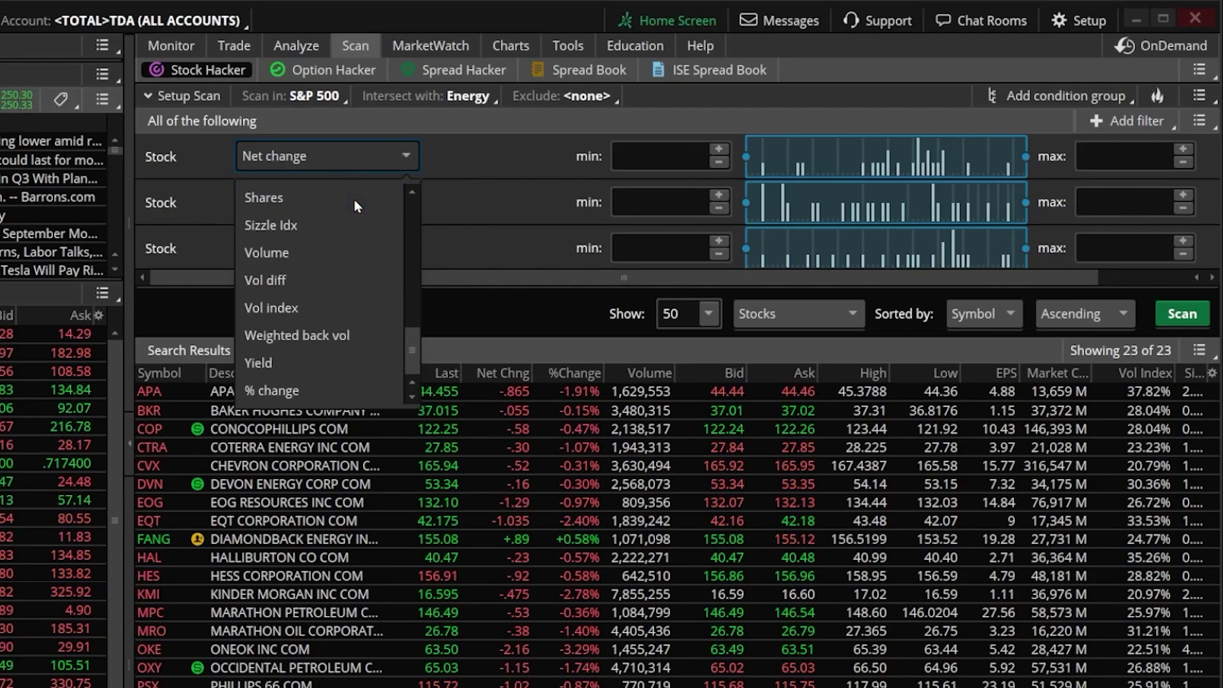
{"action": "scroll", "coordinate": [354, 200], "scroll_direction": "up", "scroll_amount": 2}
{"action": "scroll", "coordinate": [350, 236], "scroll_direction": "up", "scroll_amount": 1}
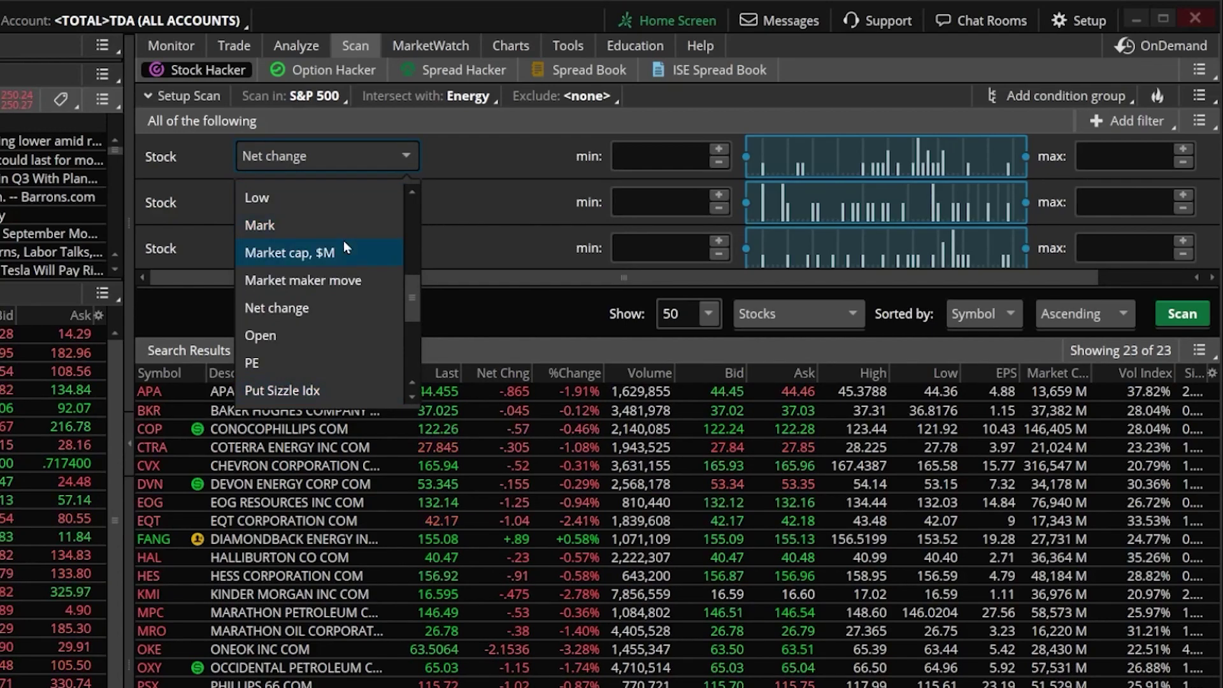
{"action": "left_click", "coordinate": [312, 224]}
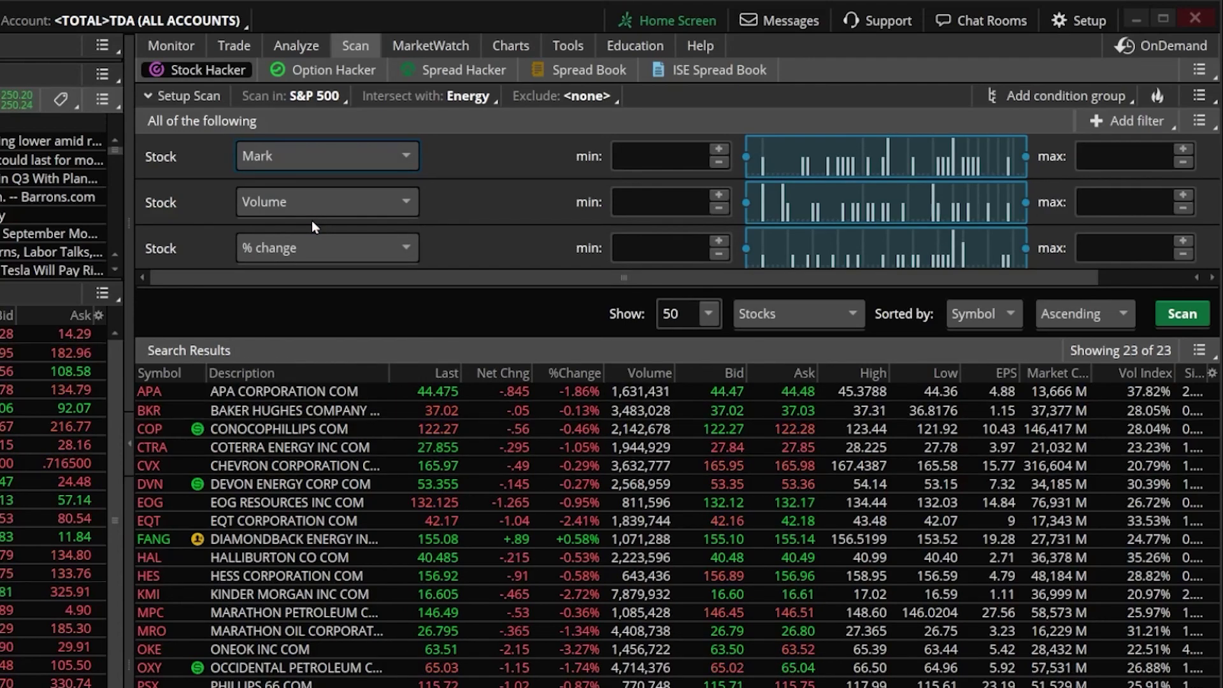
Step: Give the Mark filter a minimum of 10 and a maximum of 200
{"action": "left_click", "coordinate": [699, 156]}
{"action": "type", "text": "0"}
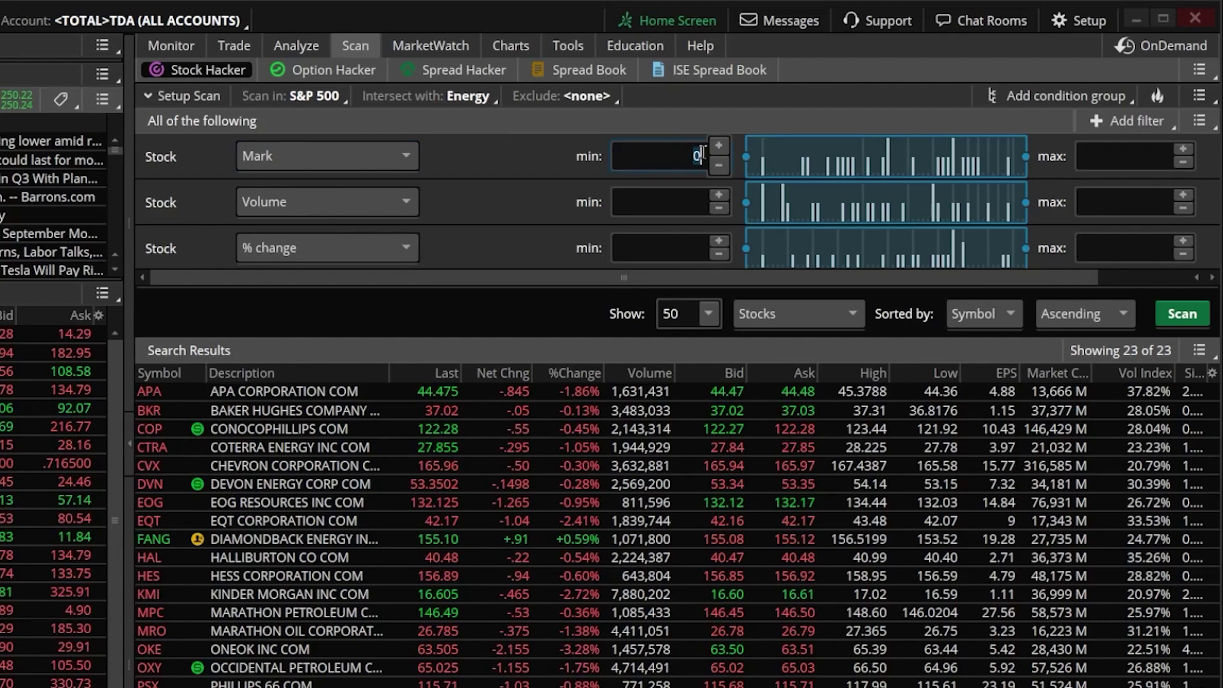
{"action": "left_click", "coordinate": [717, 149]}
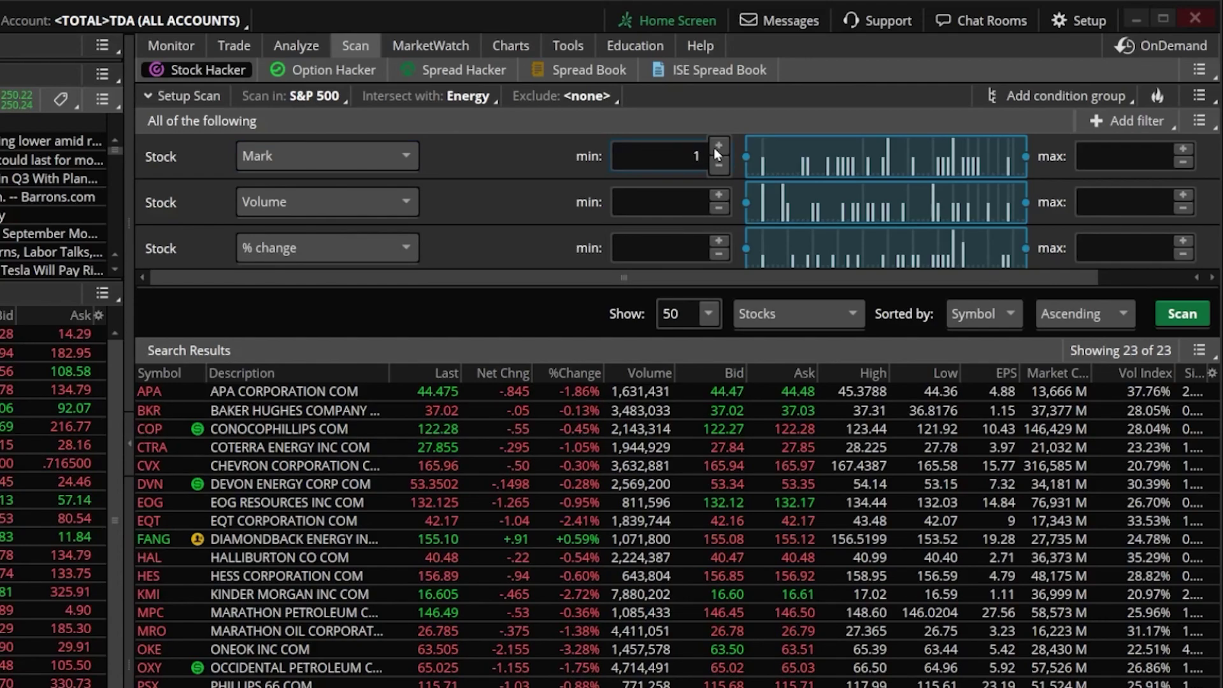
{"action": "type", "text": "0"}
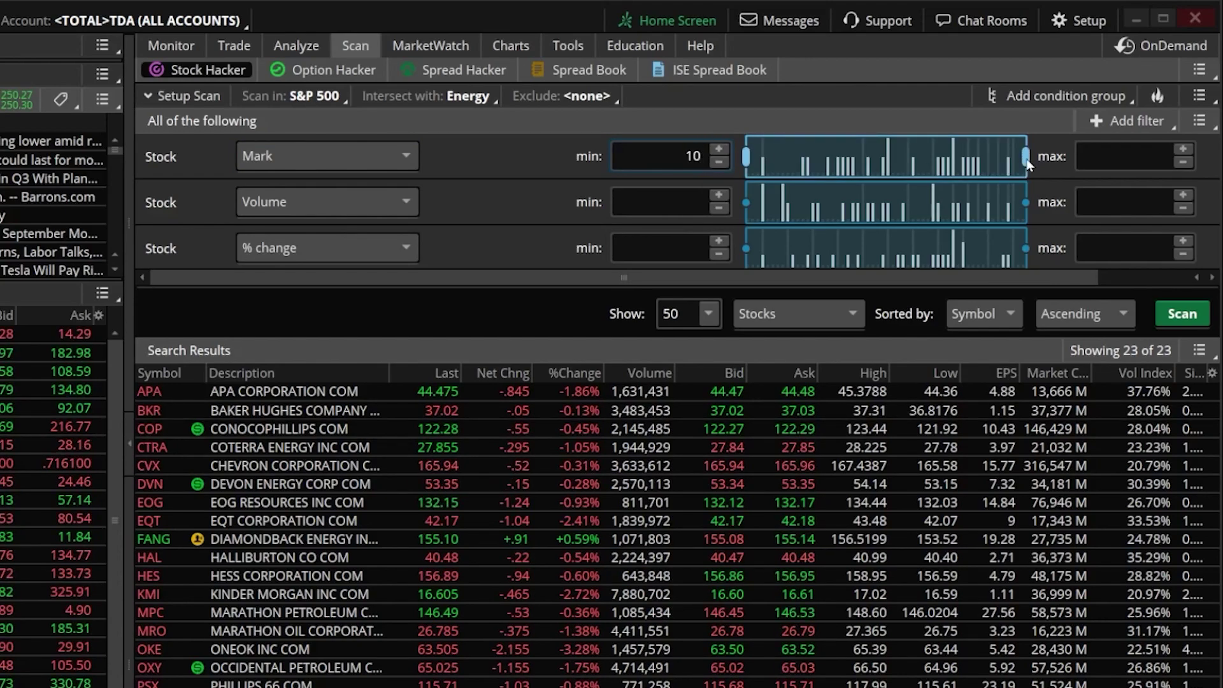
{"action": "left_click", "coordinate": [1125, 145]}
{"action": "type", "text": "10000"}
{"action": "key", "text": "Return"}
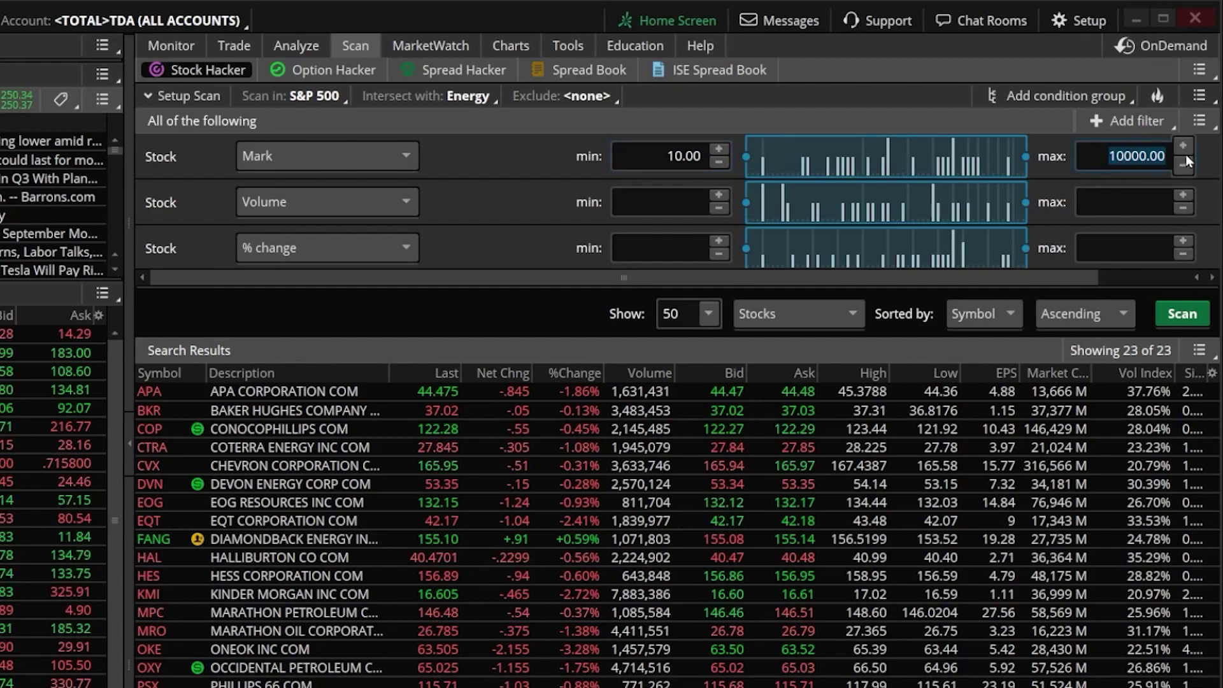
{"action": "type", "text": "200"}
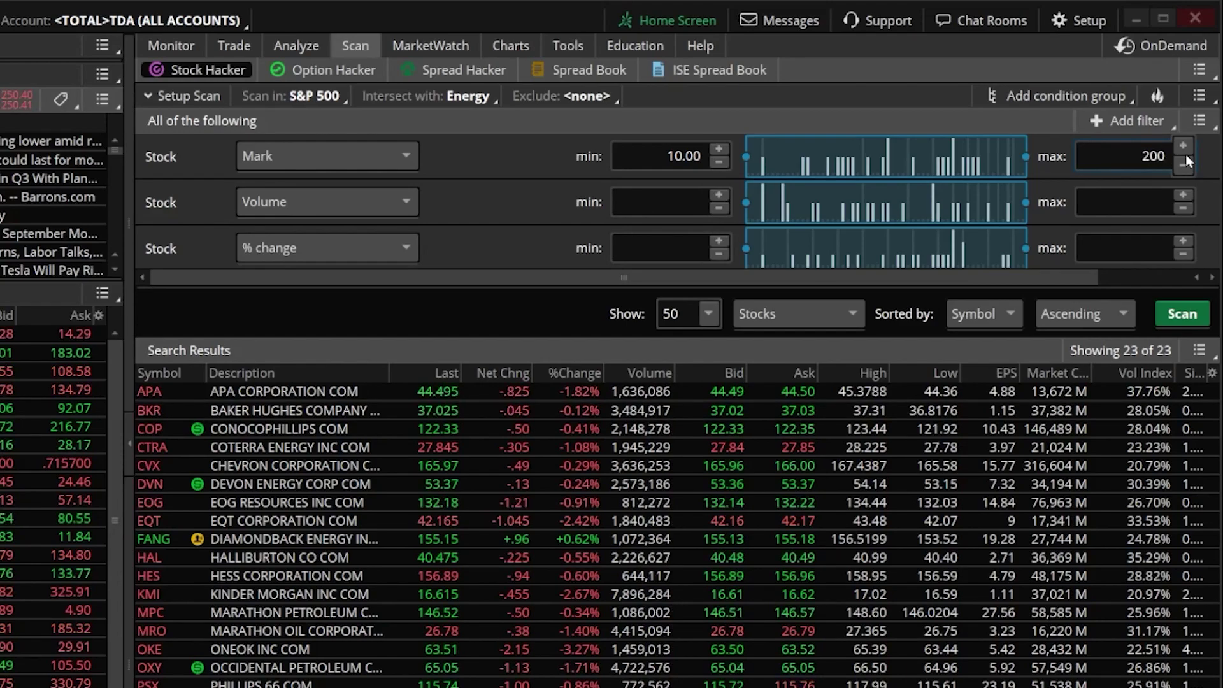
Step: Make the second filter Market cap, $M with a minimum of 1000
{"action": "left_click", "coordinate": [380, 203]}
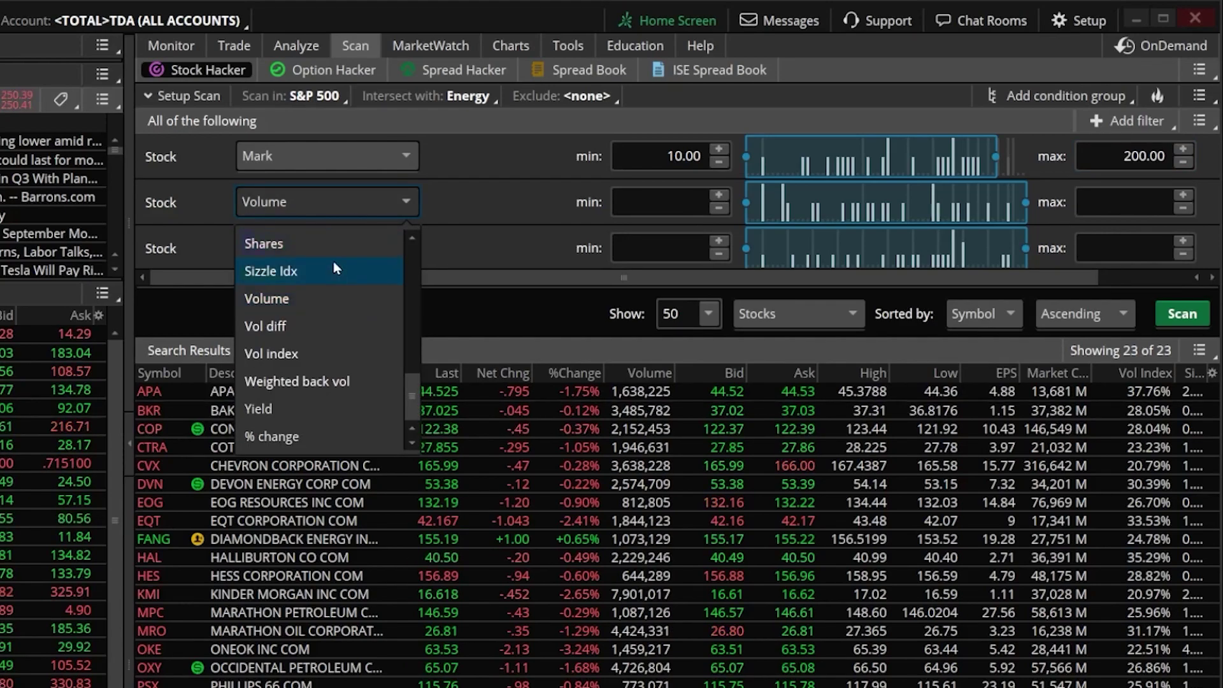
{"action": "scroll", "coordinate": [331, 274], "scroll_direction": "up", "scroll_amount": 4}
{"action": "left_click", "coordinate": [325, 300]}
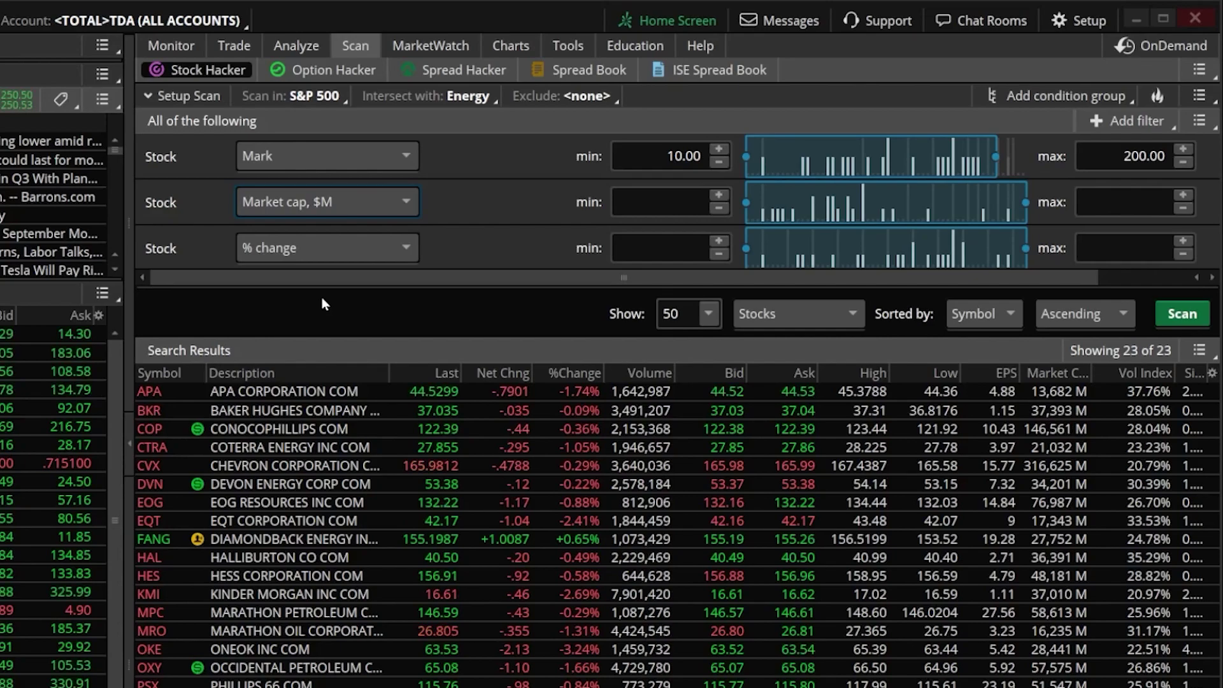
{"action": "left_click", "coordinate": [646, 201]}
{"action": "double_click", "coordinate": [646, 201]}
{"action": "type", "text": "1000"}
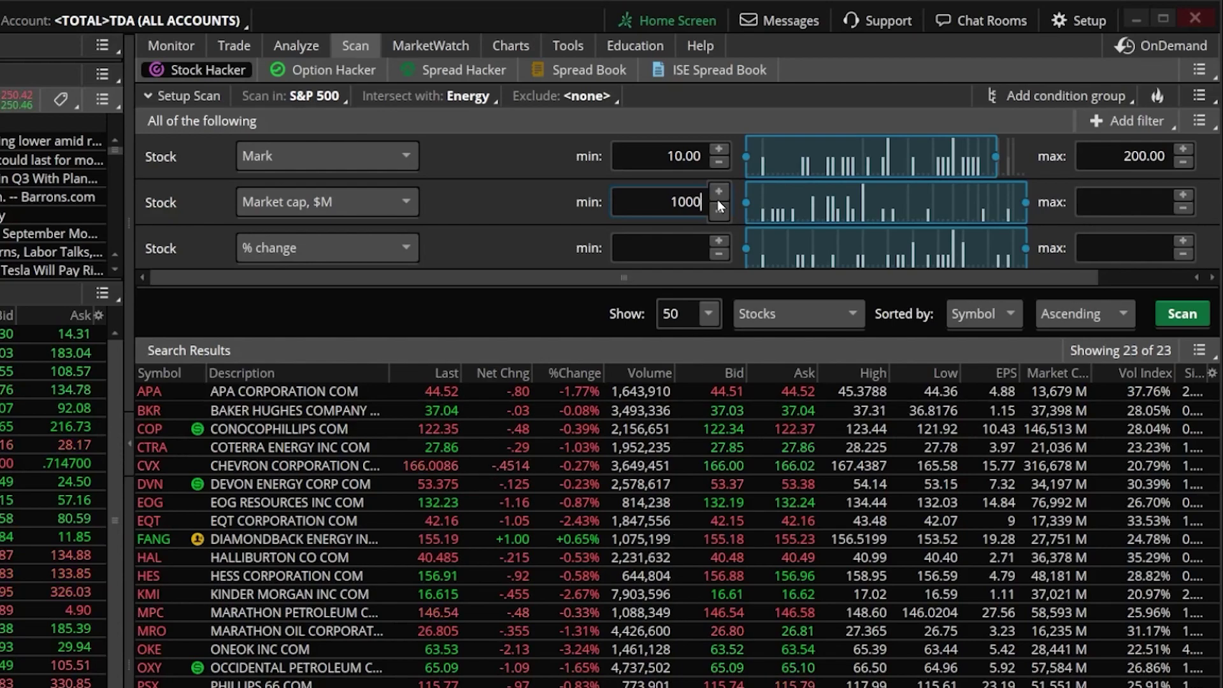
Step: Make the third filter Yield with a 5% minimum and rerun the scan
{"action": "left_click", "coordinate": [327, 253]}
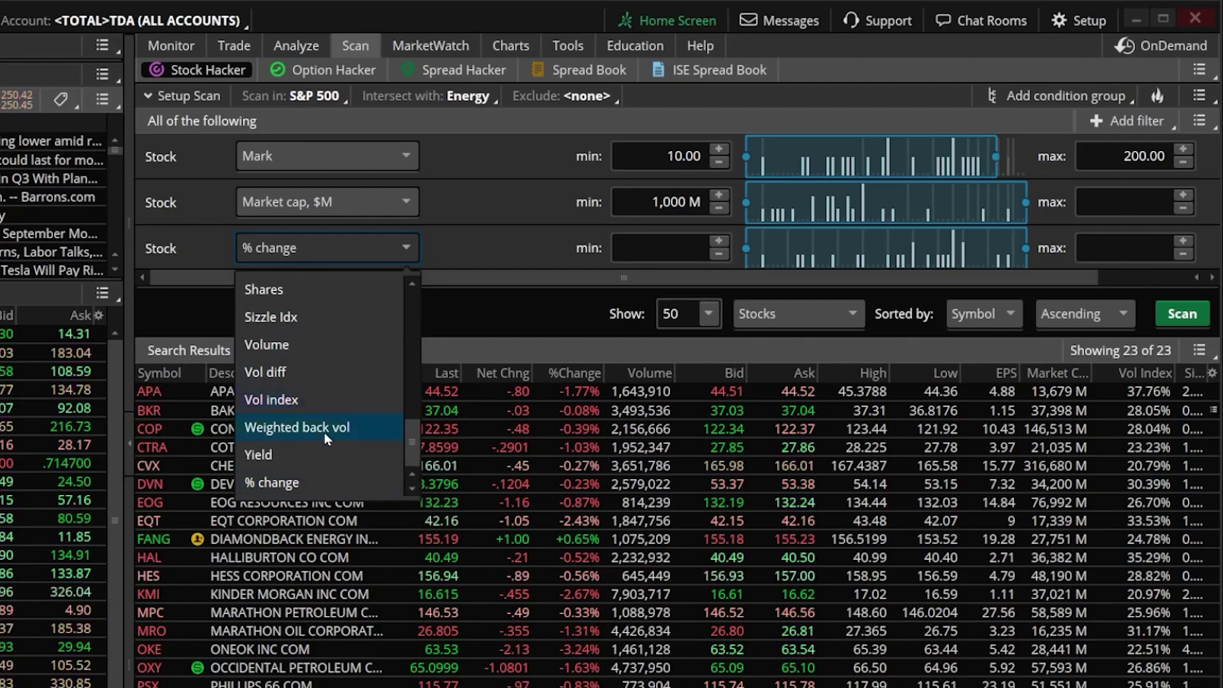
{"action": "left_click", "coordinate": [318, 456]}
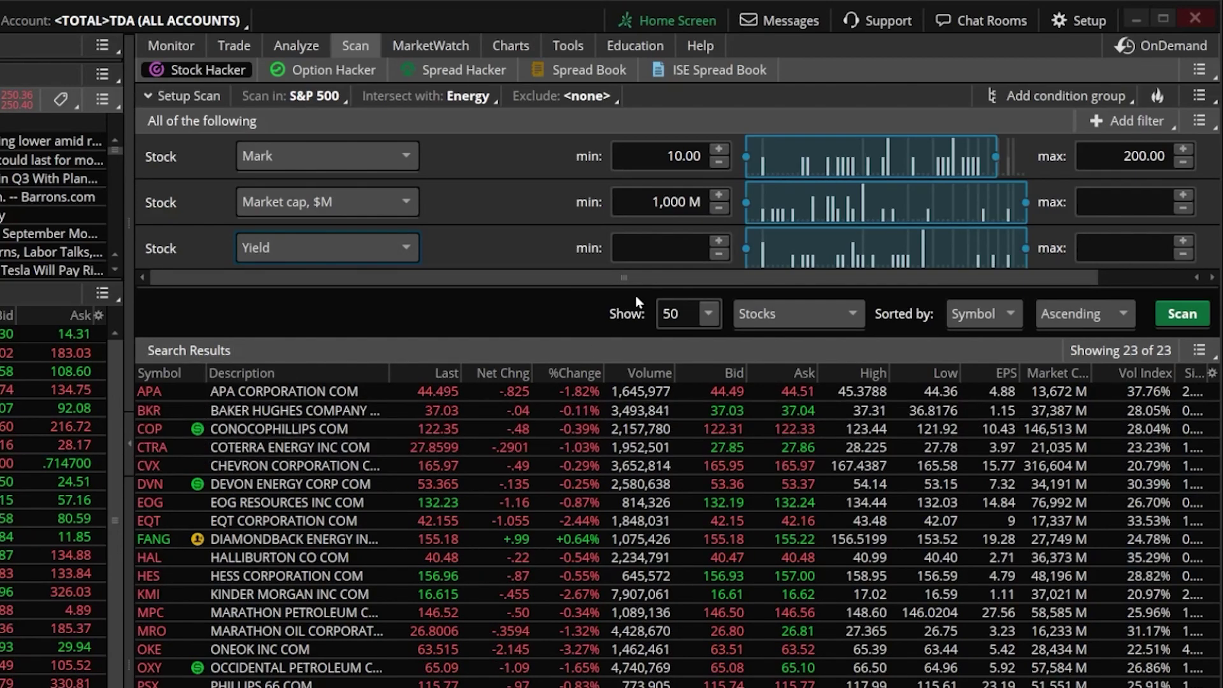
{"action": "left_click", "coordinate": [666, 249]}
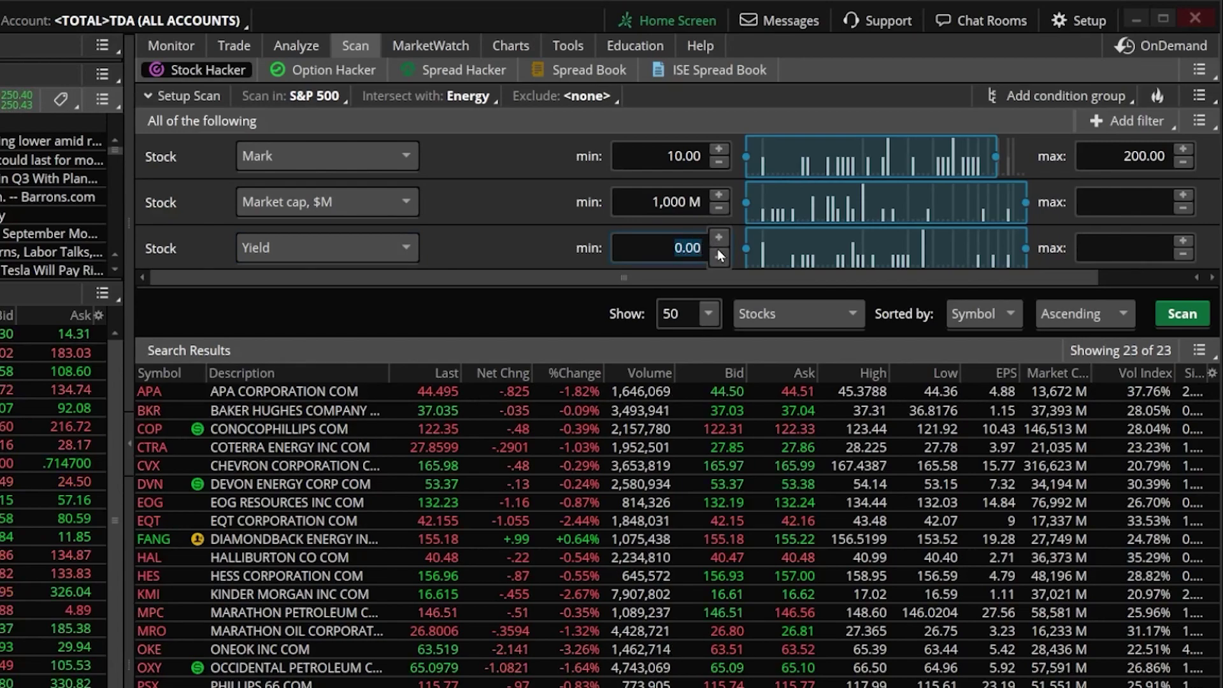
{"action": "type", "text": "5"}
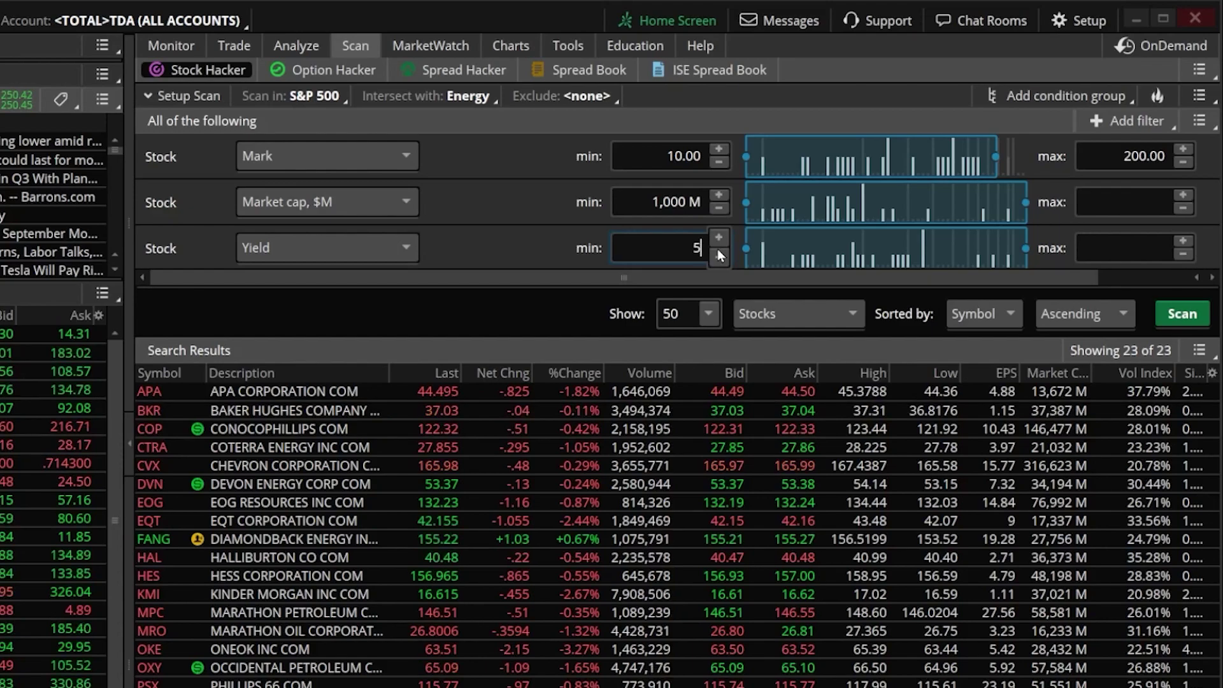
{"action": "left_click", "coordinate": [1202, 322]}
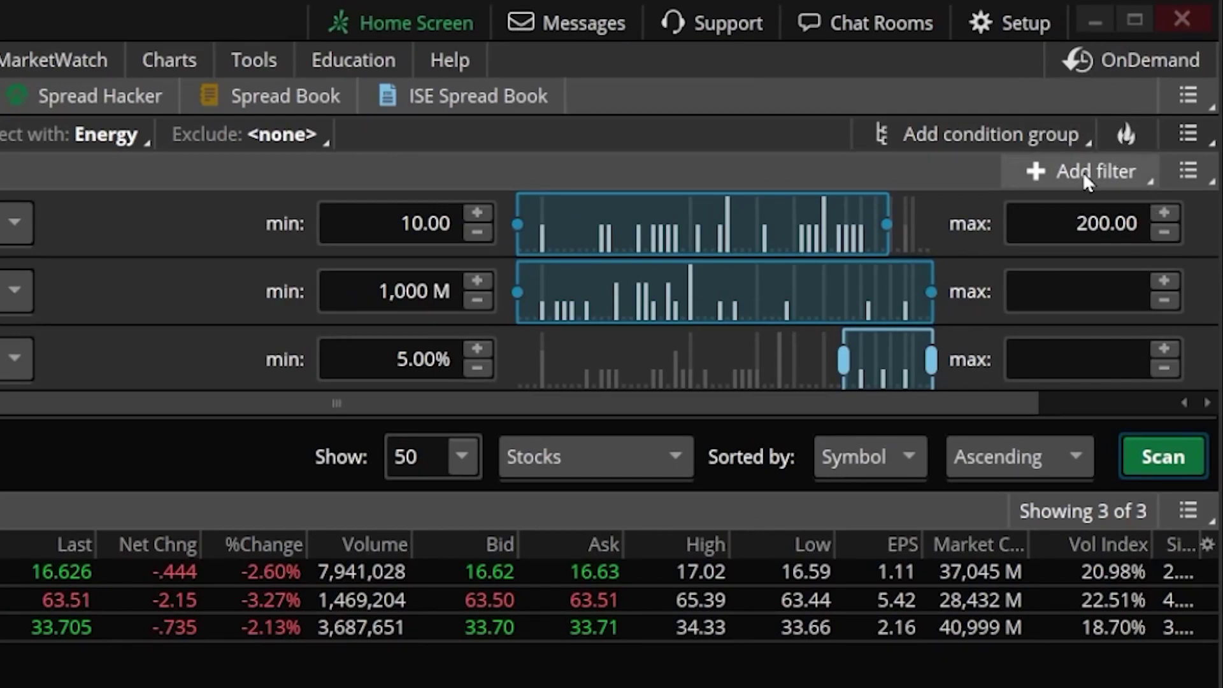
Step: Open the Add filter menu listing the available filter types
{"action": "left_click", "coordinate": [1084, 172]}
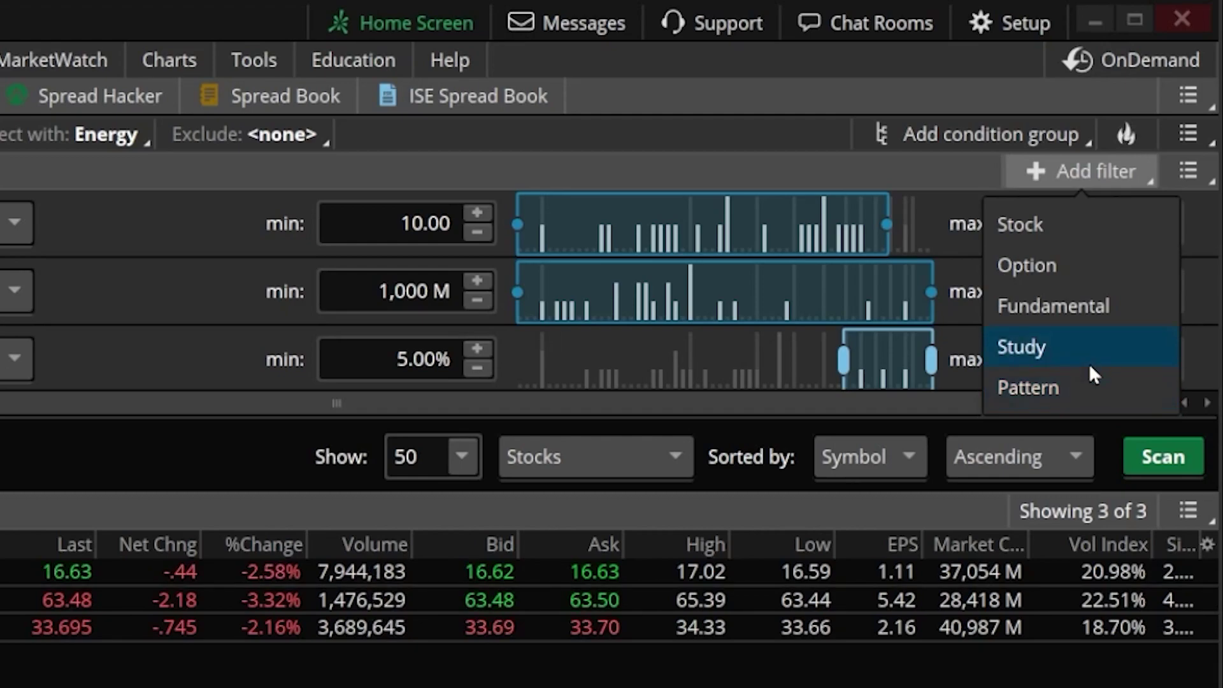
Step: Add a Study filter (ADX crosses above 20), then view the SPY chart's MACD (12, 26, 9) panel
{"action": "left_click", "coordinate": [1091, 350]}
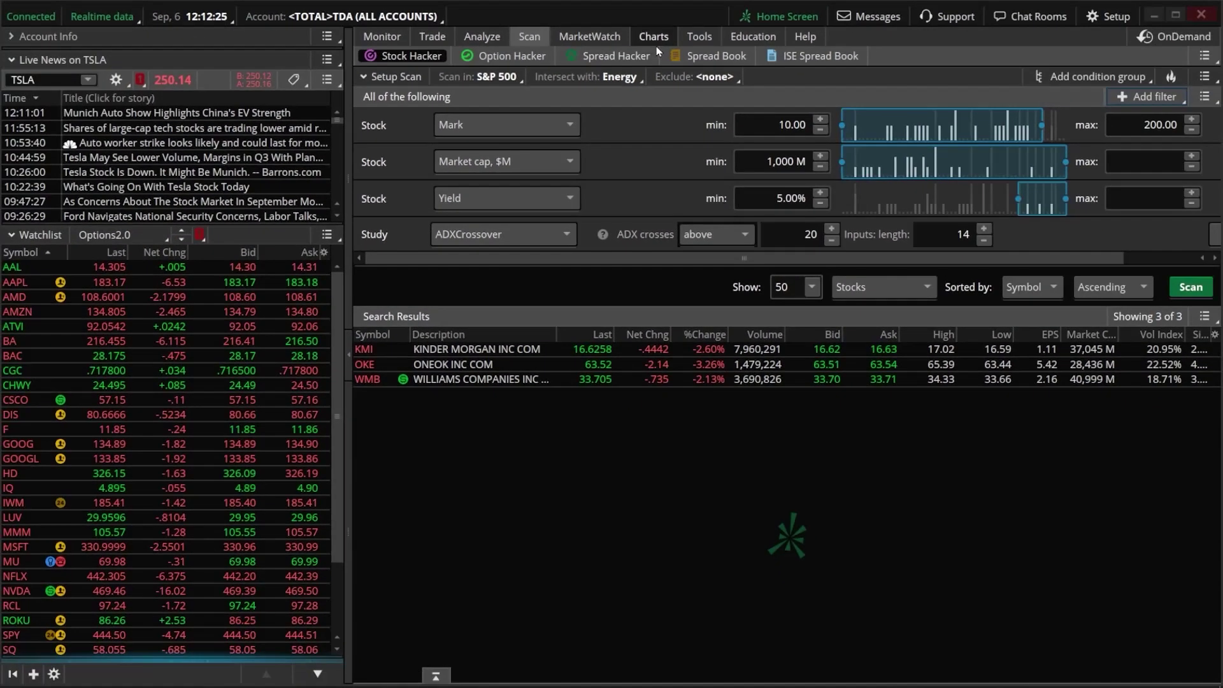
{"action": "left_click", "coordinate": [766, 59]}
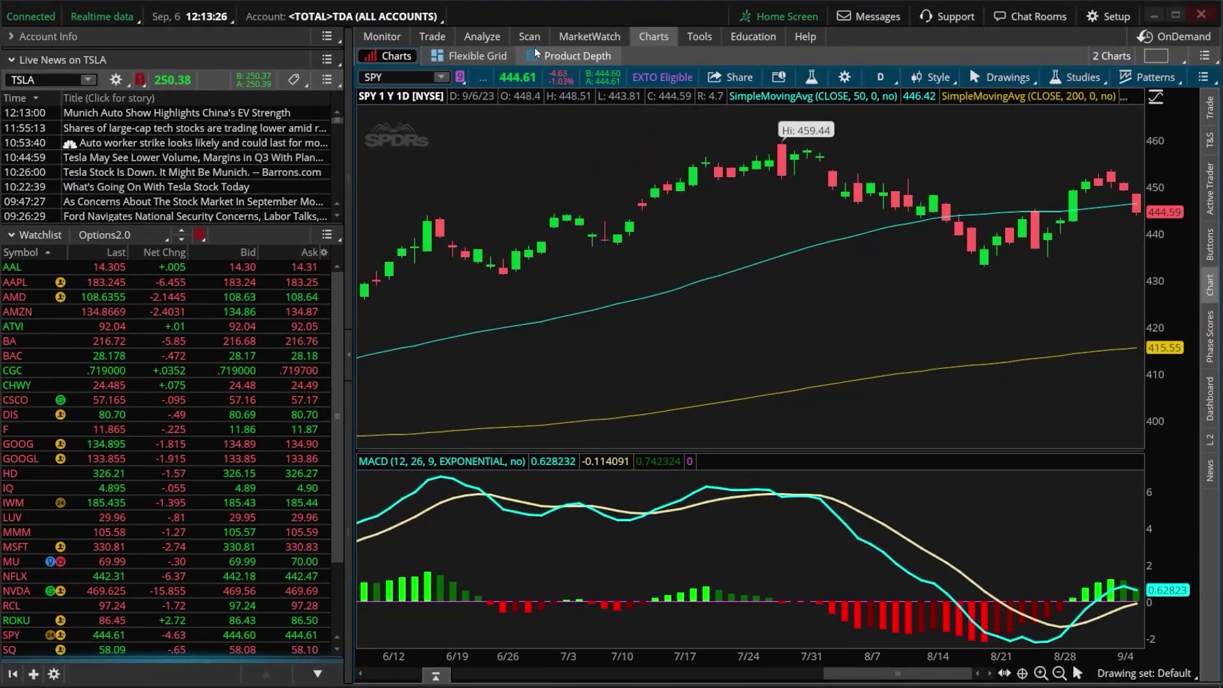
Step: Return to Stock Hacker and open the study category list for the ADXCrossover filter
{"action": "left_click", "coordinate": [530, 36]}
{"action": "mouse_move", "coordinate": [534, 40]}
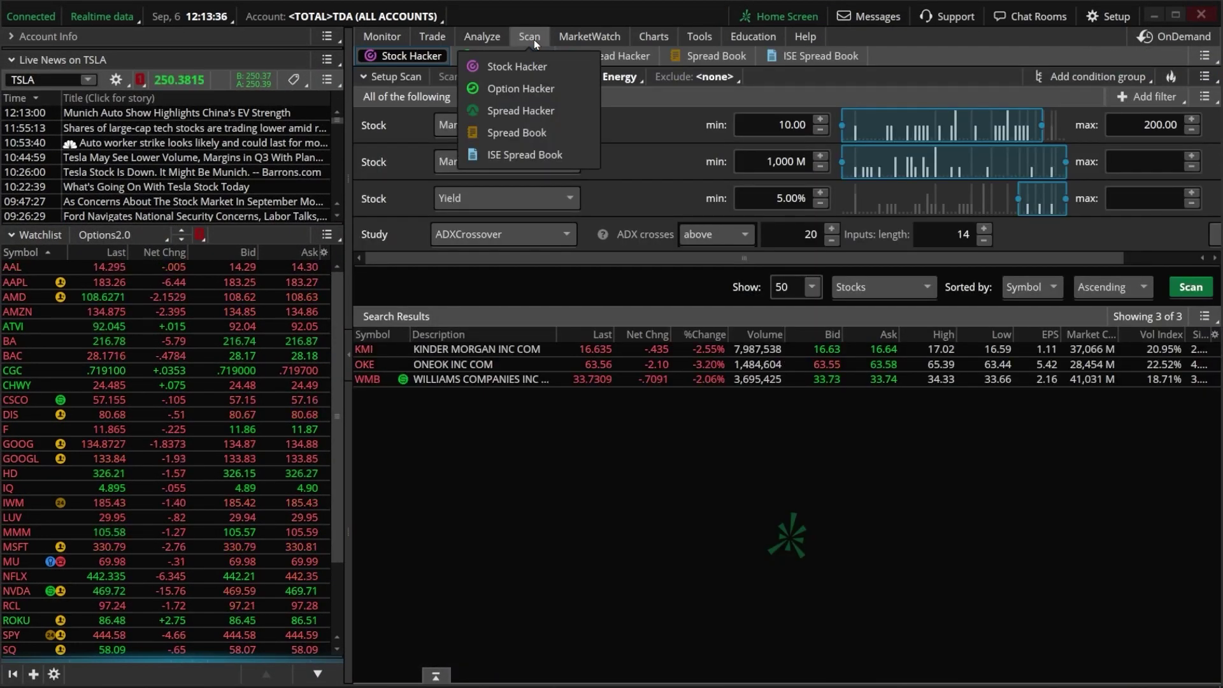
{"action": "left_click", "coordinate": [535, 43]}
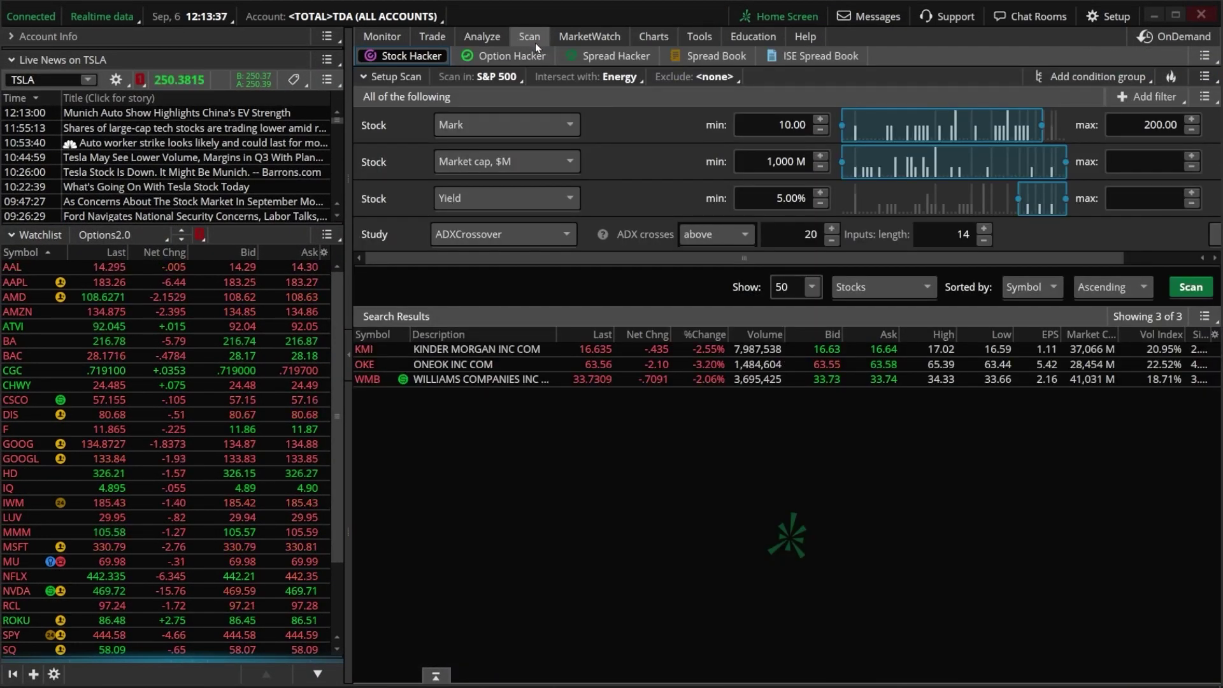
{"action": "left_click", "coordinate": [503, 236]}
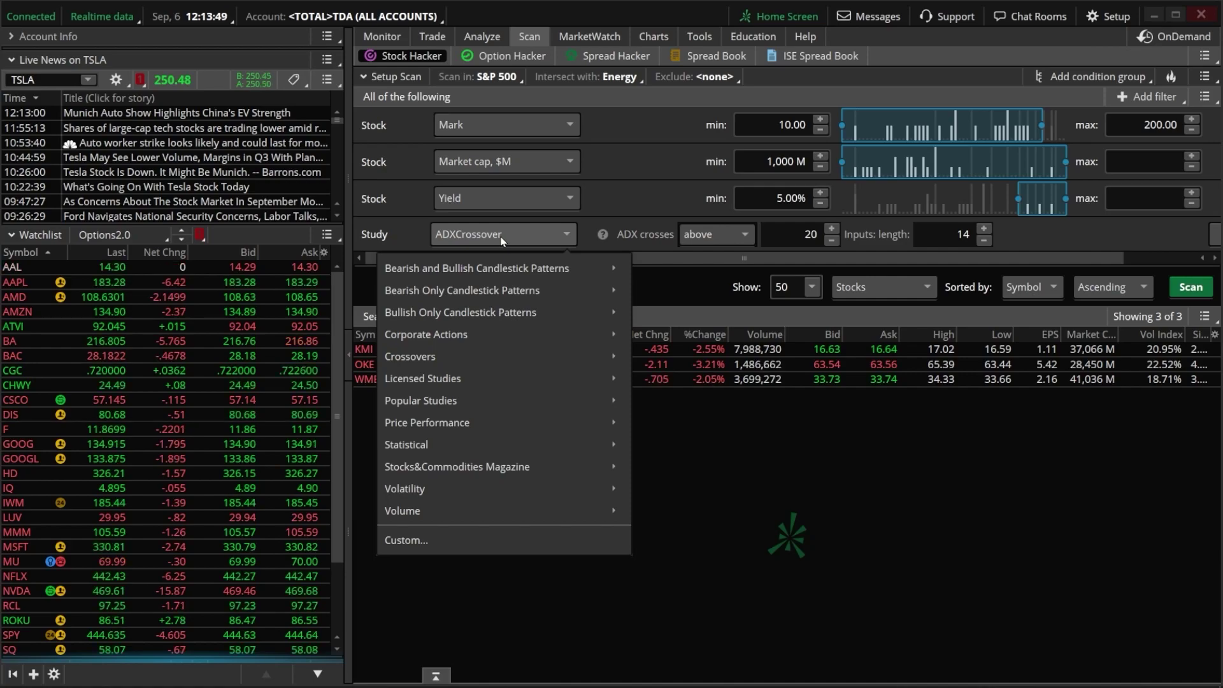
{"action": "mouse_move", "coordinate": [481, 366]}
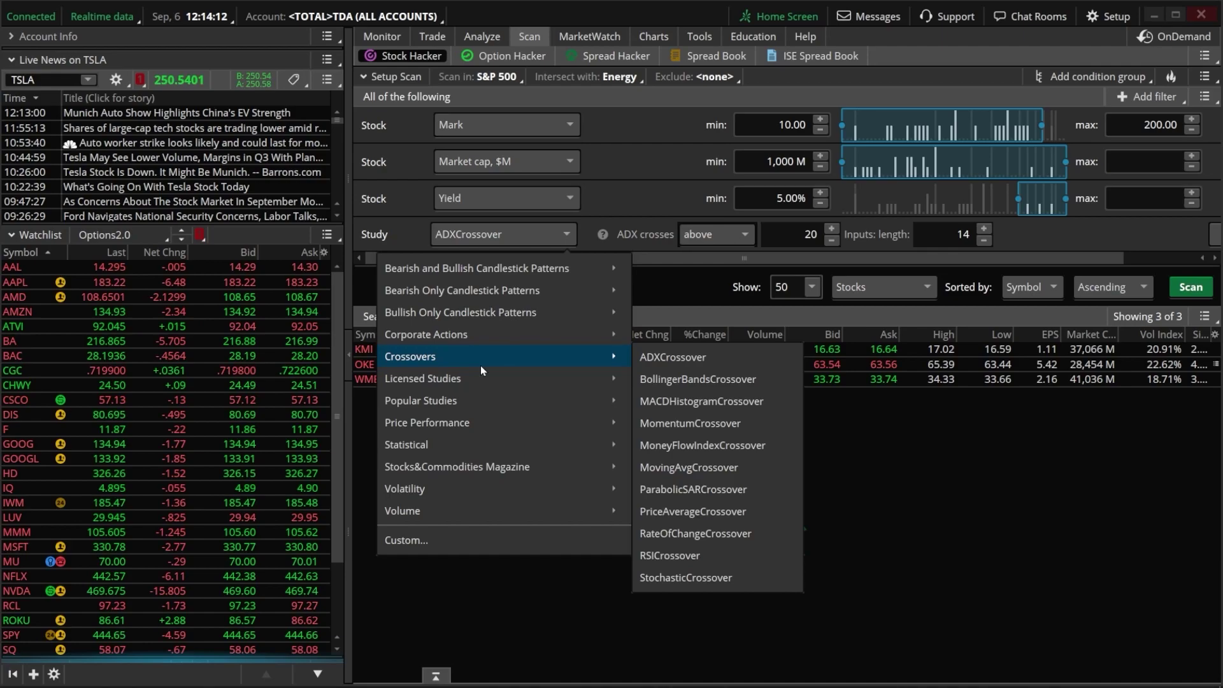
Step: Switch the study filter to Custom, delete ADXCrossover(), and add a new condition
{"action": "left_click", "coordinate": [448, 545]}
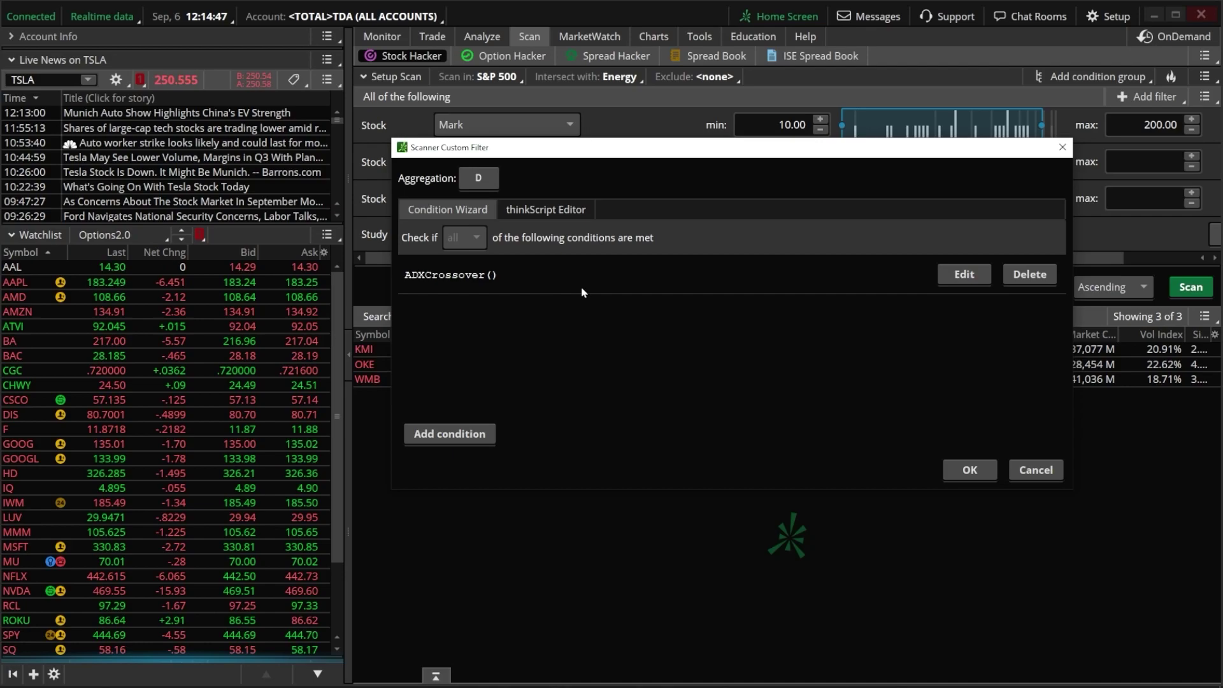
{"action": "left_click", "coordinate": [1016, 275]}
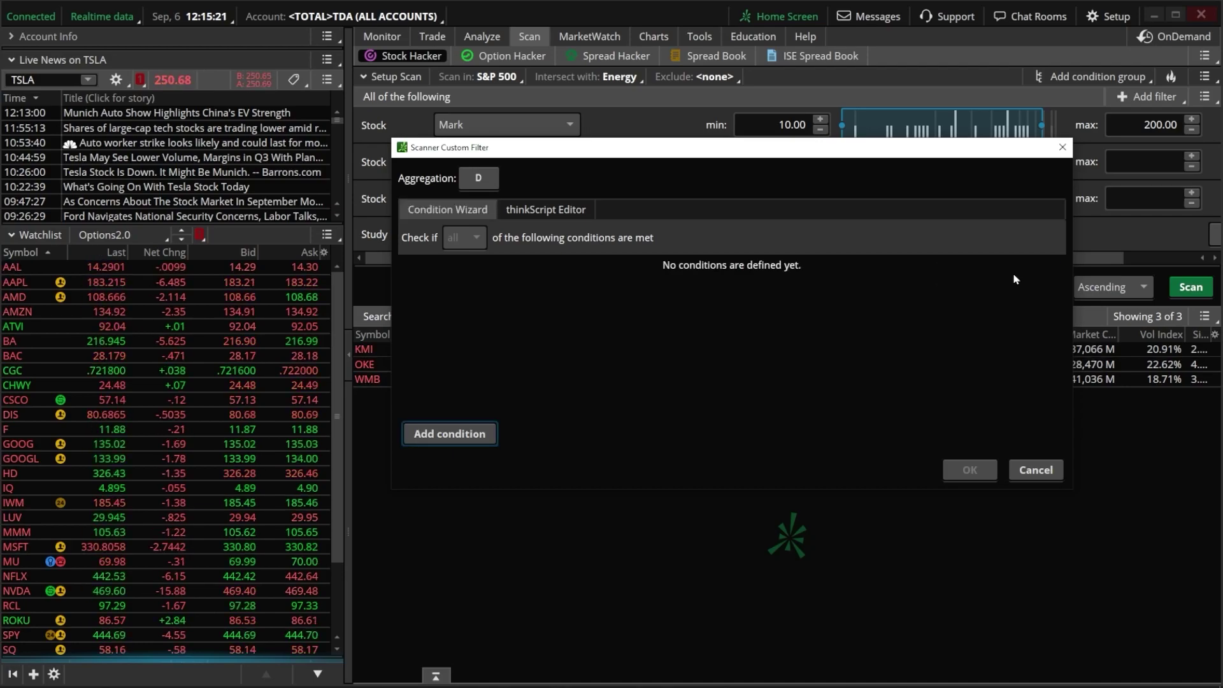
{"action": "left_click", "coordinate": [462, 432]}
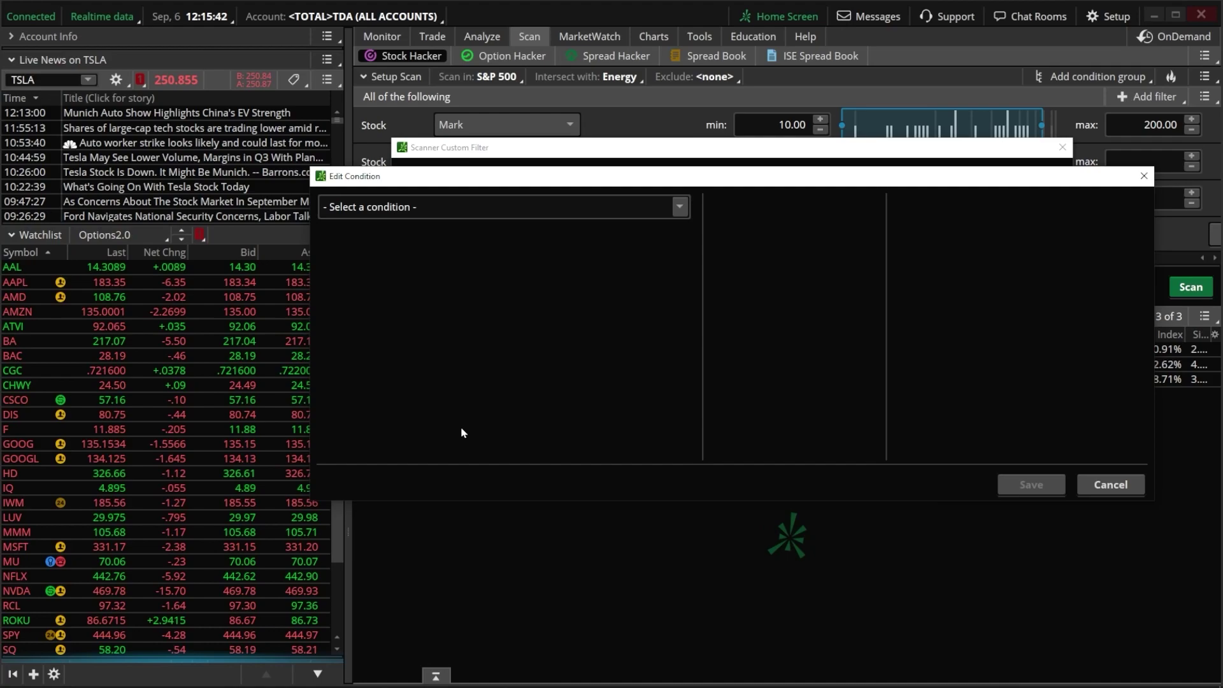
Step: Base the condition on the MACD study's Value plot, set to crosses above
{"action": "left_click", "coordinate": [580, 205]}
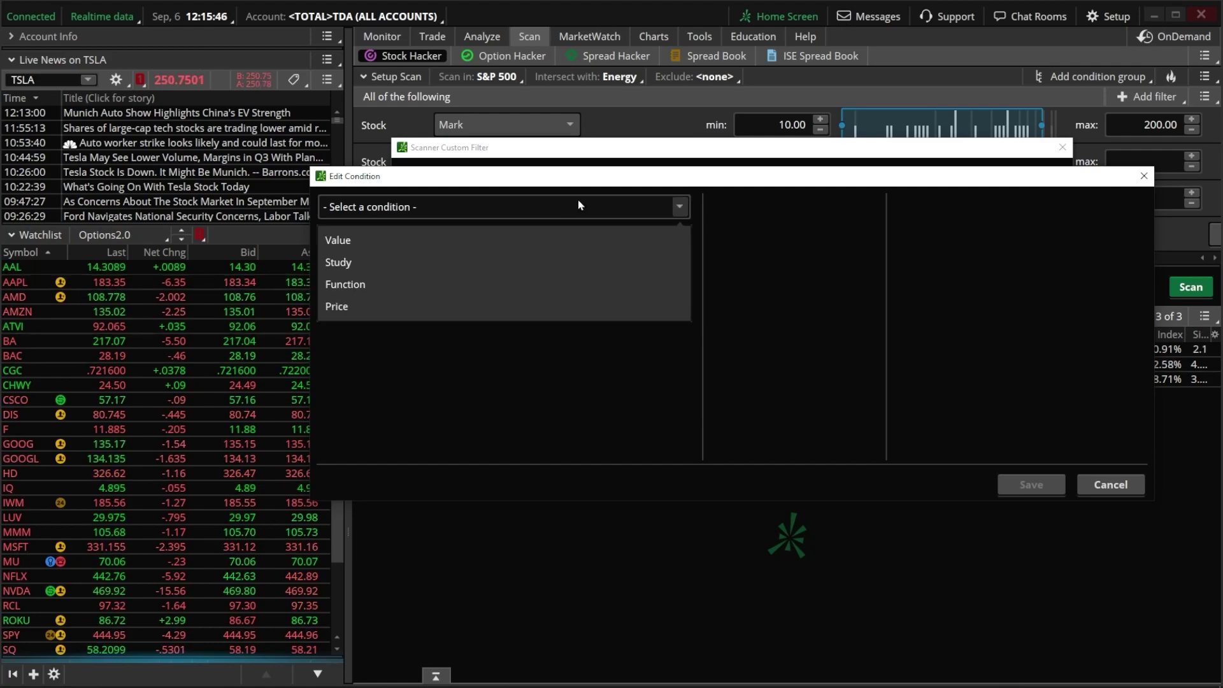
{"action": "left_click", "coordinate": [528, 268]}
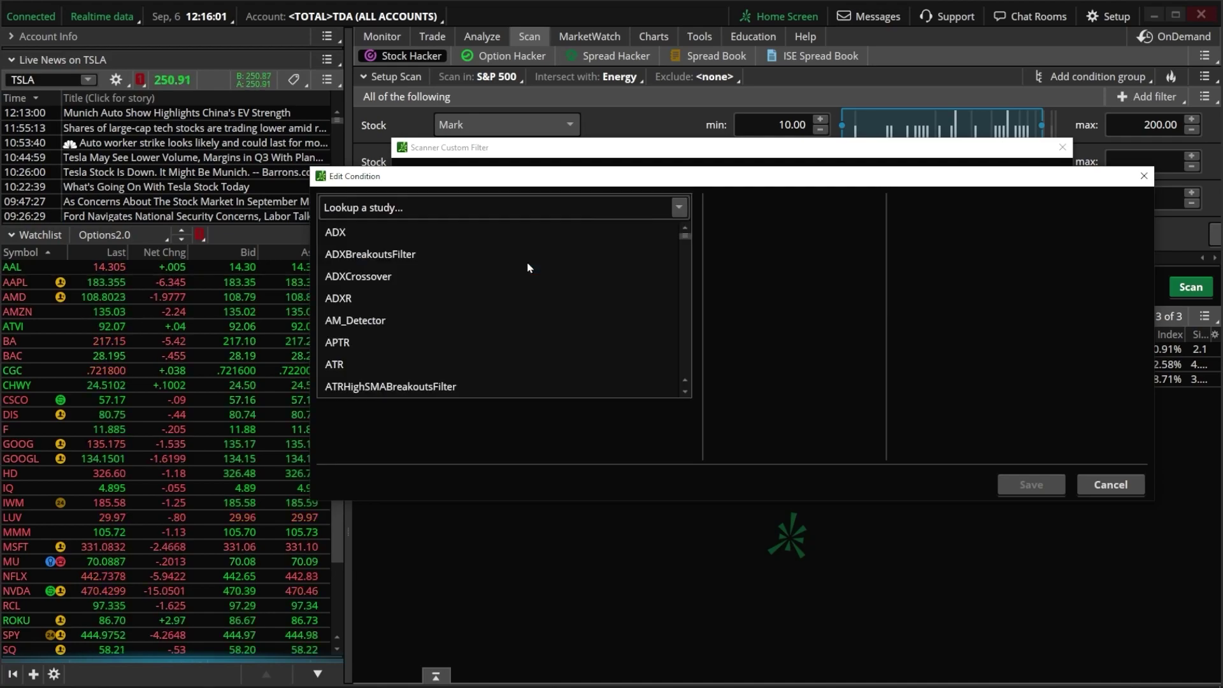
{"action": "left_click", "coordinate": [406, 209]}
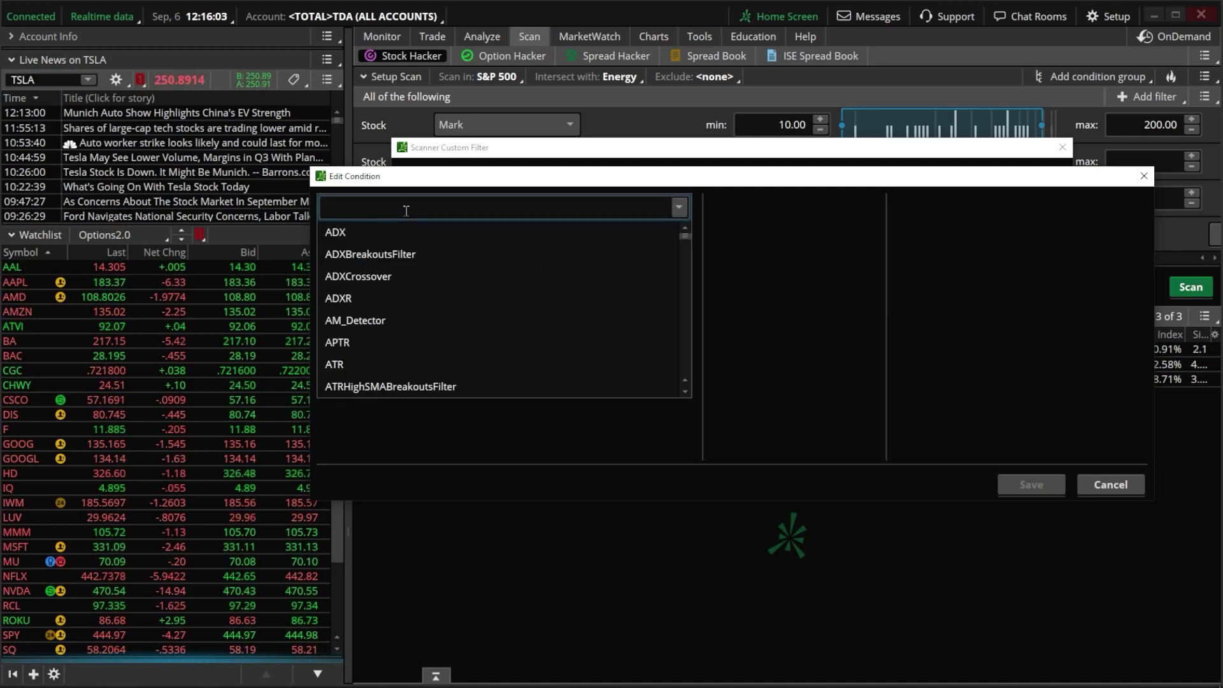
{"action": "type", "text": "macd"}
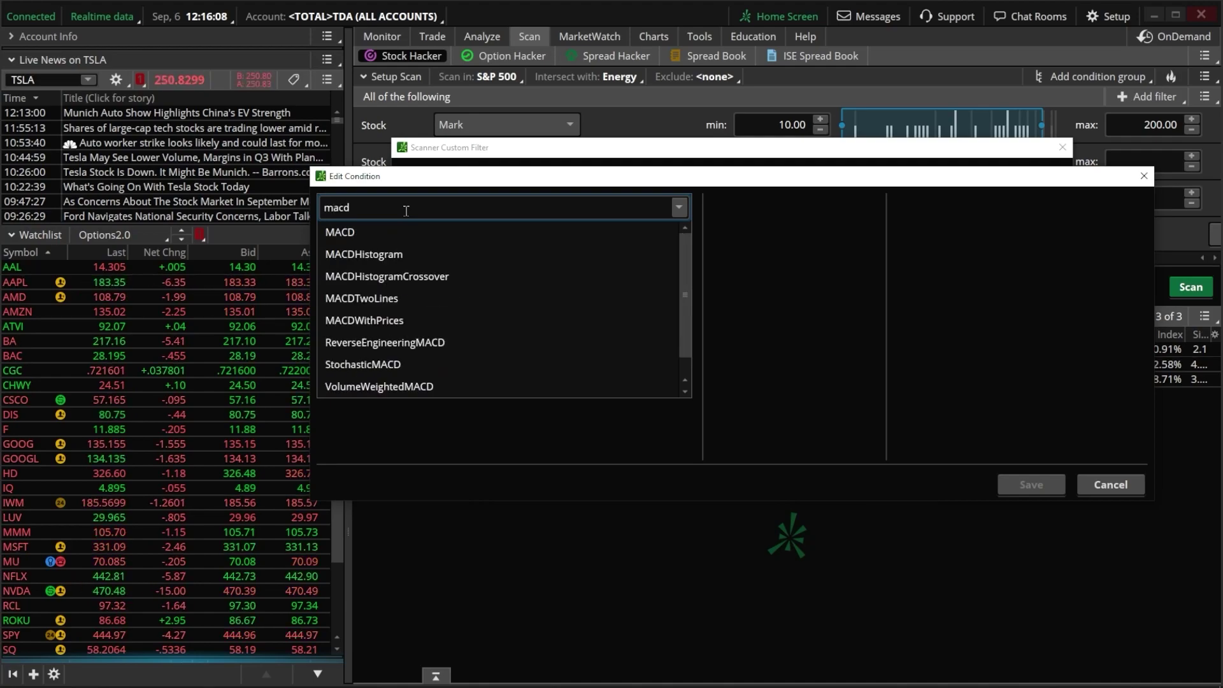
{"action": "left_click", "coordinate": [401, 233]}
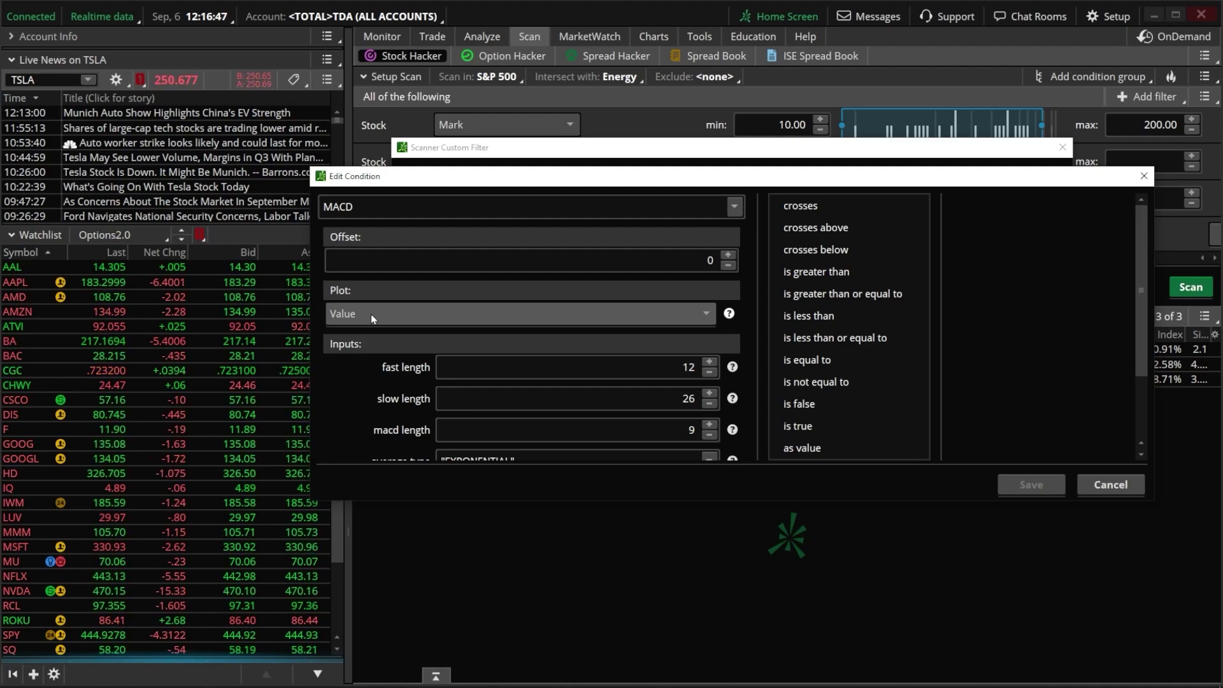
{"action": "left_click", "coordinate": [820, 229]}
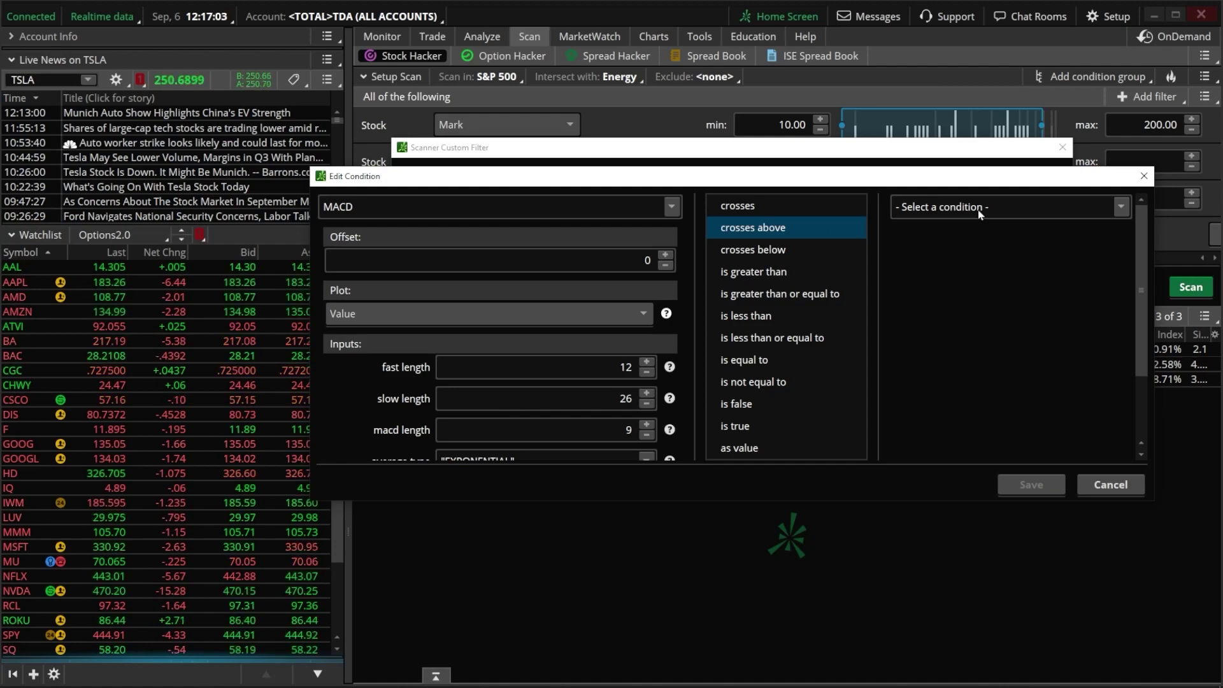
Step: Set the comparison target to the MACD study's Avg signal plot
{"action": "left_click", "coordinate": [1121, 206]}
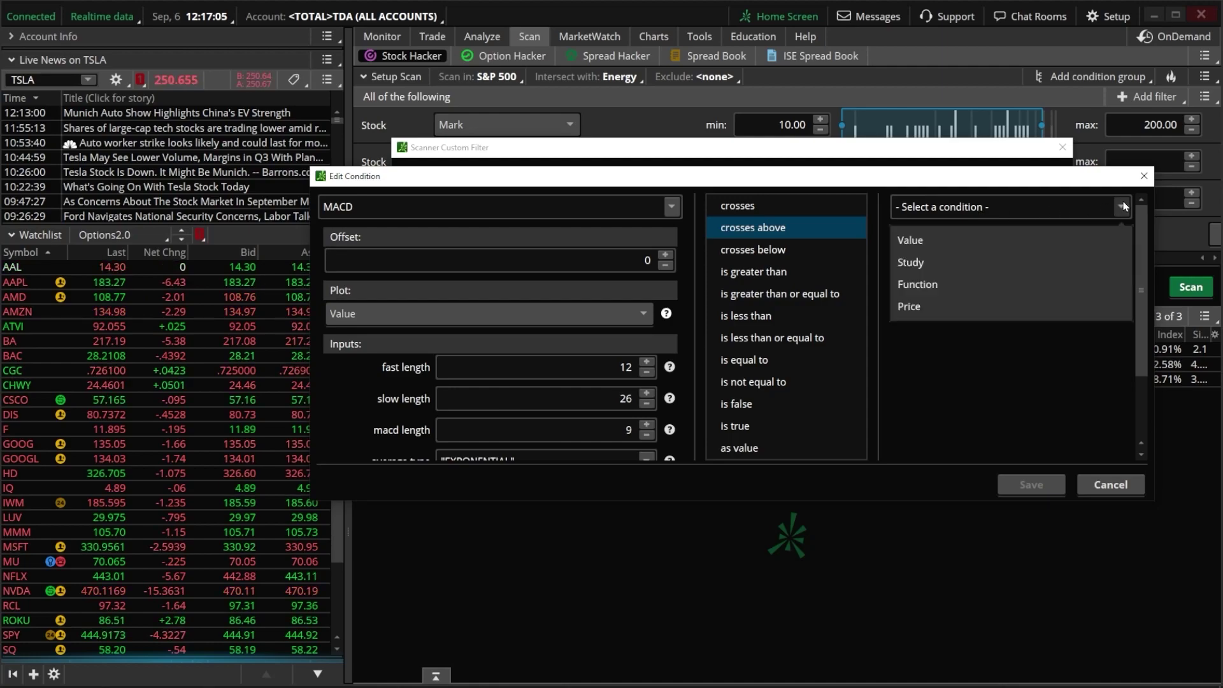
{"action": "left_click", "coordinate": [976, 270]}
{"action": "left_click", "coordinate": [981, 207]}
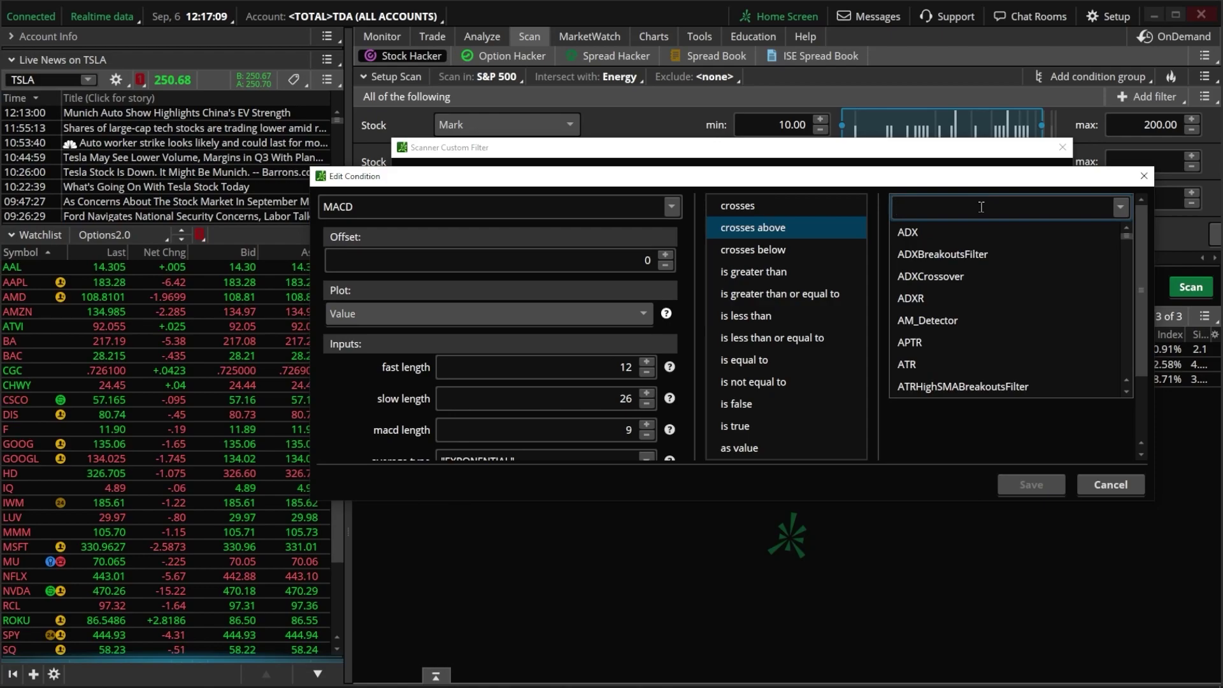
{"action": "type", "text": "macd"}
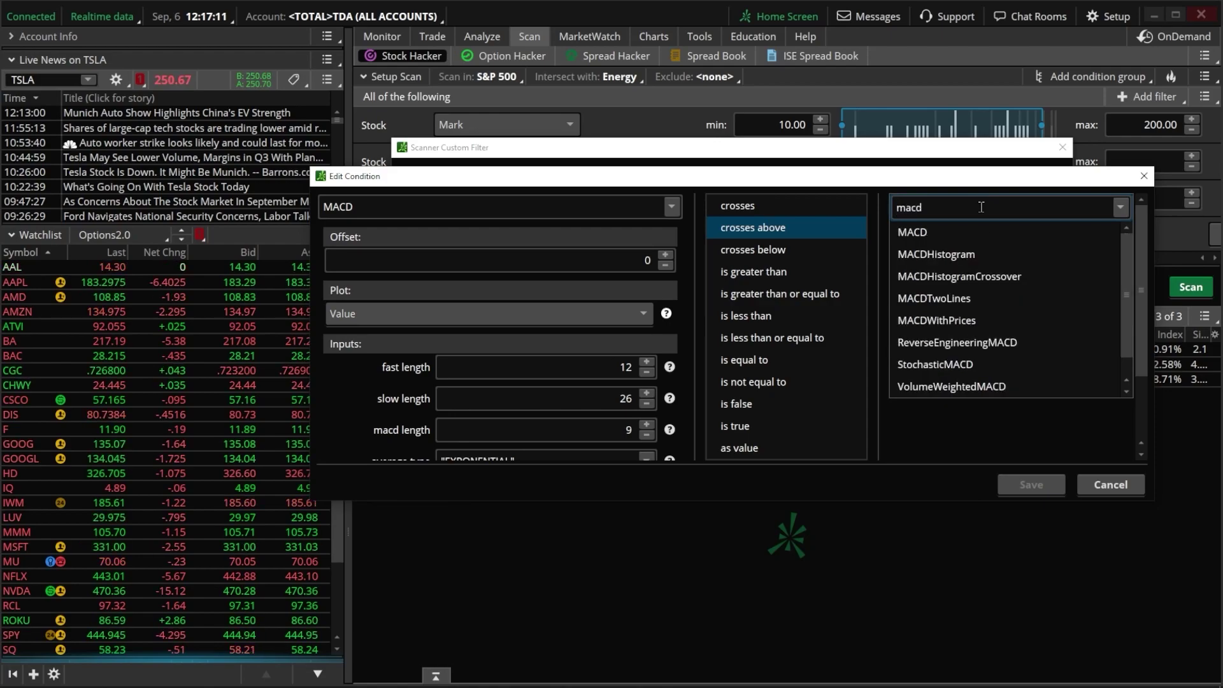
{"action": "left_click", "coordinate": [934, 232]}
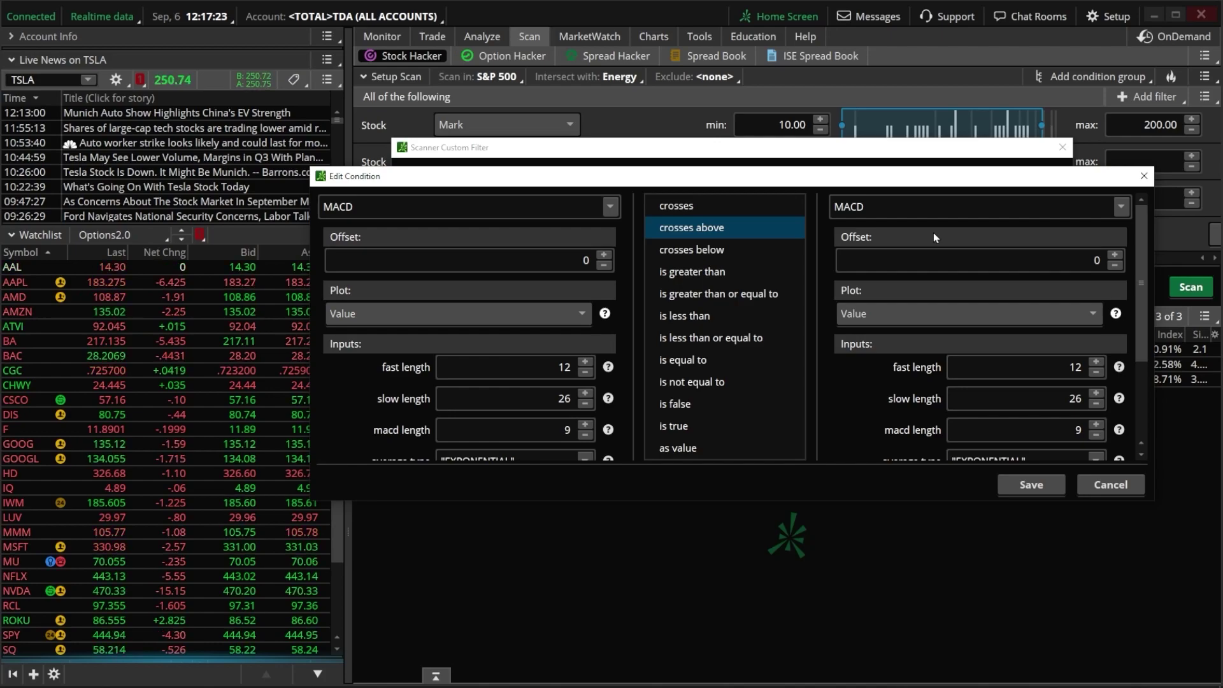
{"action": "left_click", "coordinate": [914, 318]}
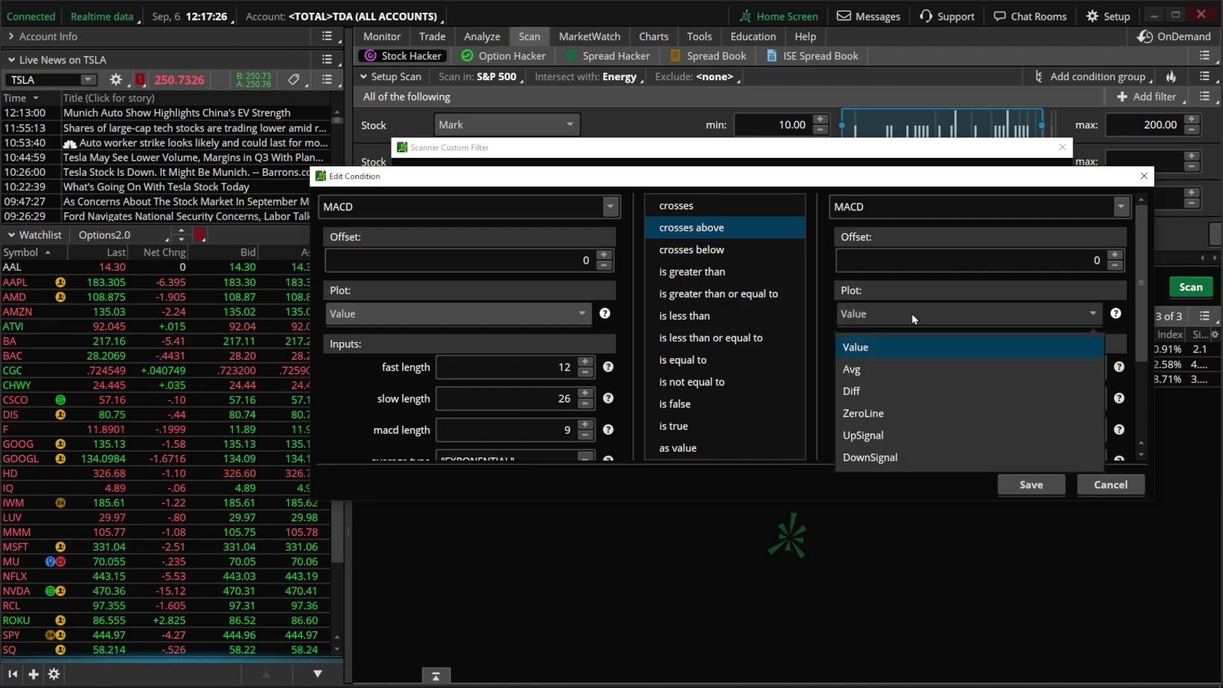
{"action": "left_click", "coordinate": [901, 368]}
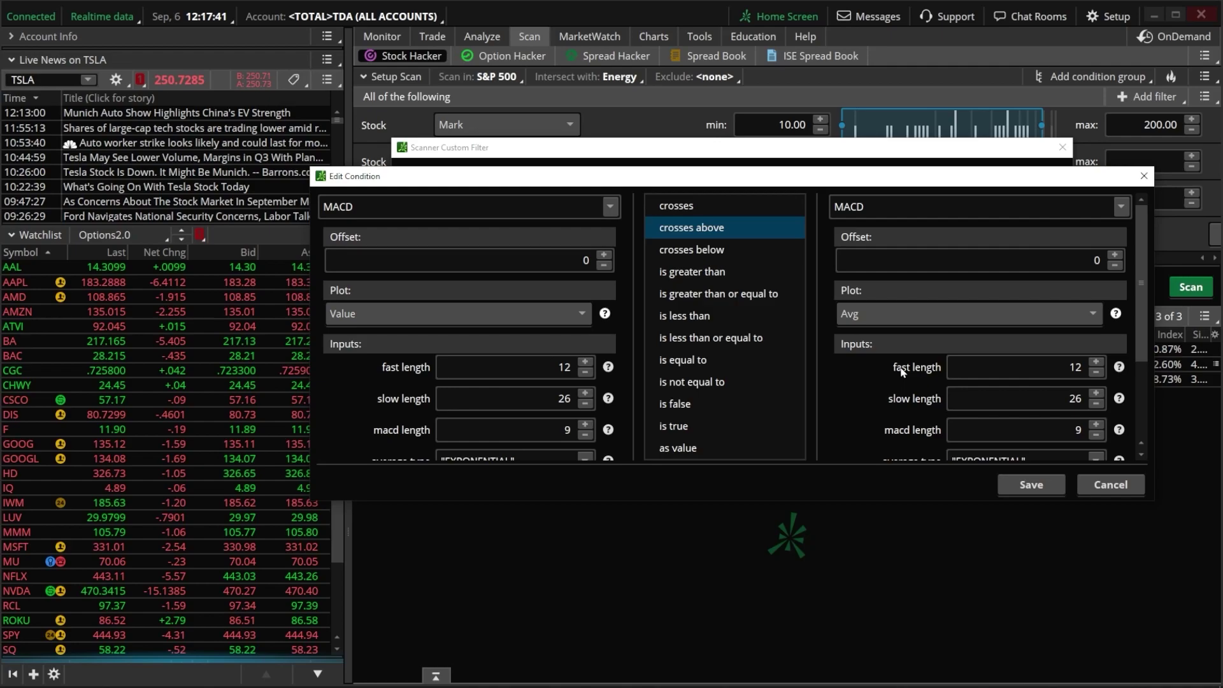
Step: Limit the MACD crossover to within 2 bars and save the condition
{"action": "scroll", "coordinate": [907, 372], "scroll_direction": "down", "scroll_amount": 1}
{"action": "scroll", "coordinate": [907, 372], "scroll_direction": "down", "scroll_amount": 3}
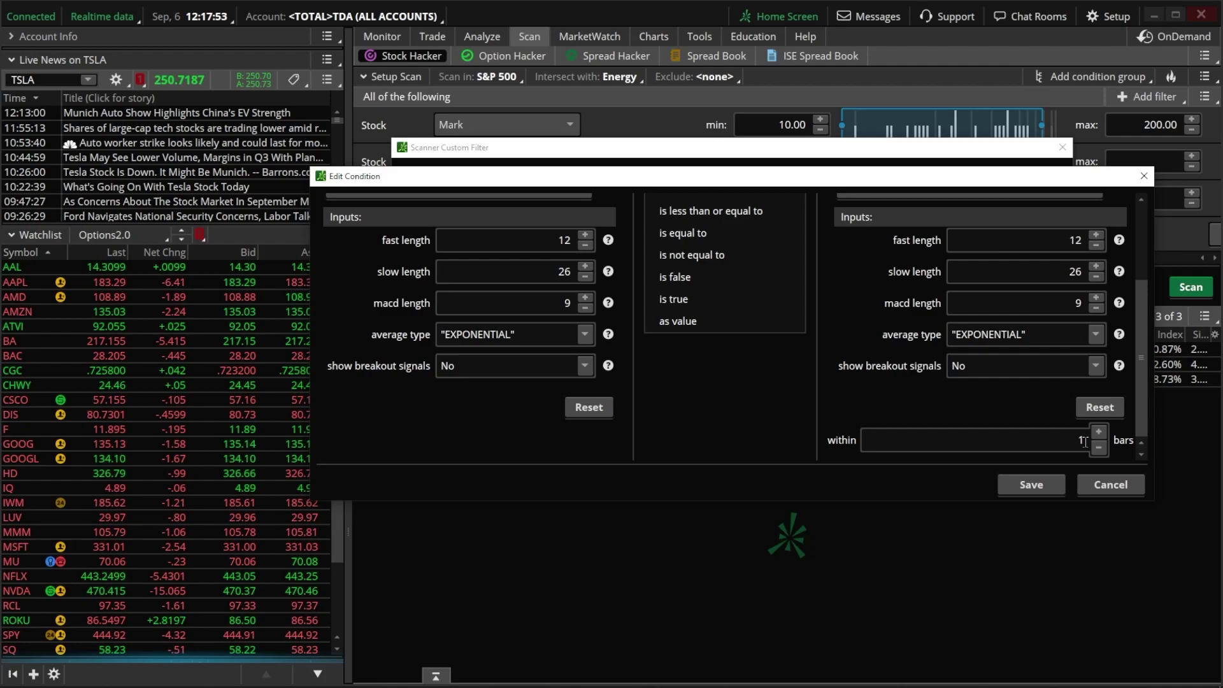
{"action": "left_click", "coordinate": [1084, 441]}
{"action": "type", "text": "4"}
{"action": "left_click", "coordinate": [1098, 447]}
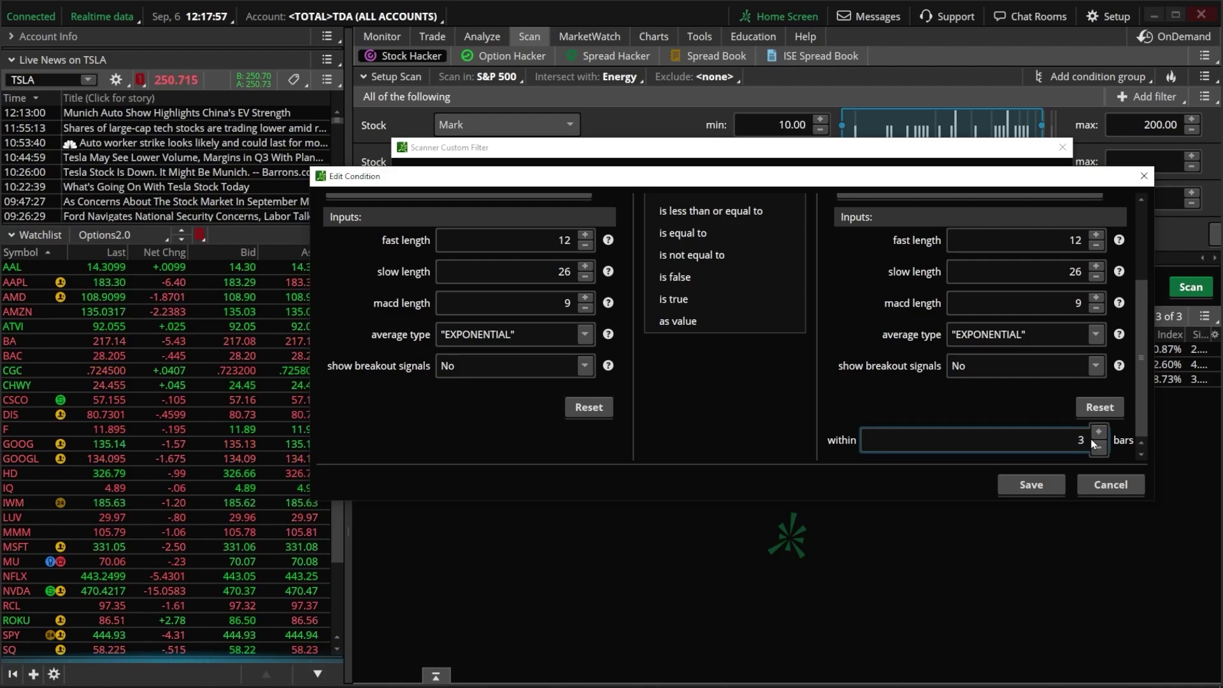
{"action": "double_click", "coordinate": [1089, 441]}
{"action": "type", "text": "5"}
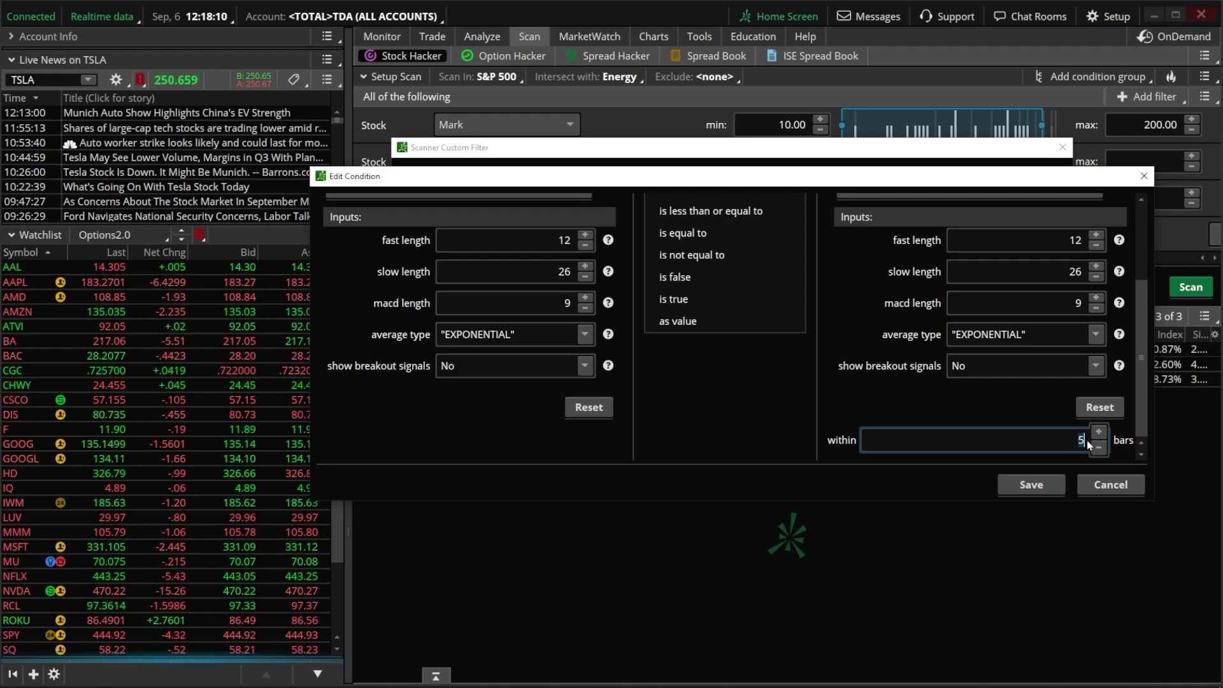
{"action": "type", "text": "2"}
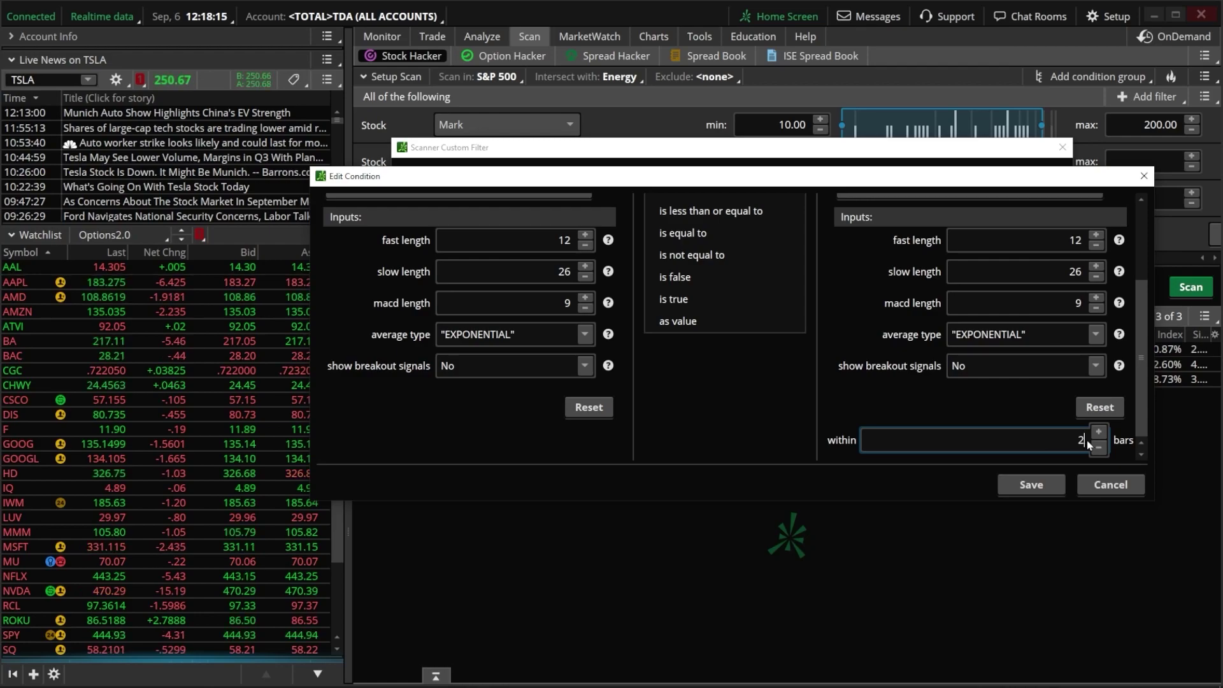
{"action": "left_click", "coordinate": [1045, 485]}
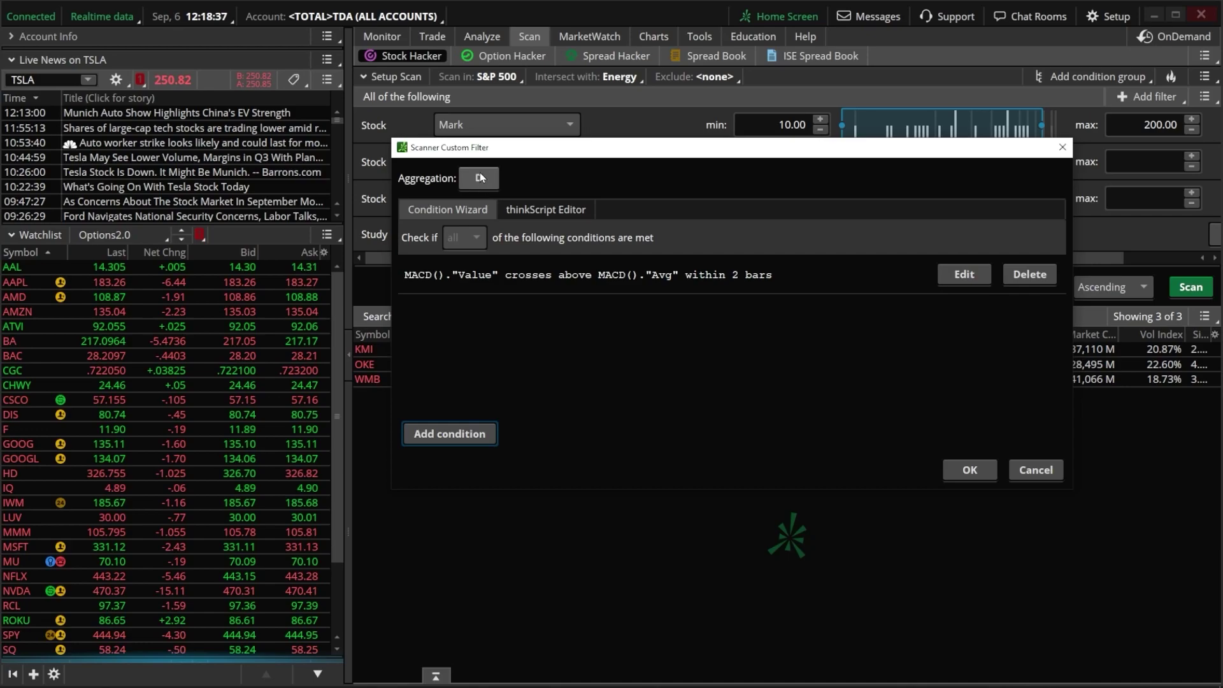
Step: Keep daily (D) aggregation, confirm the MACD crossover filter, and run the scan, which returns no symbols
{"action": "left_click", "coordinate": [481, 178]}
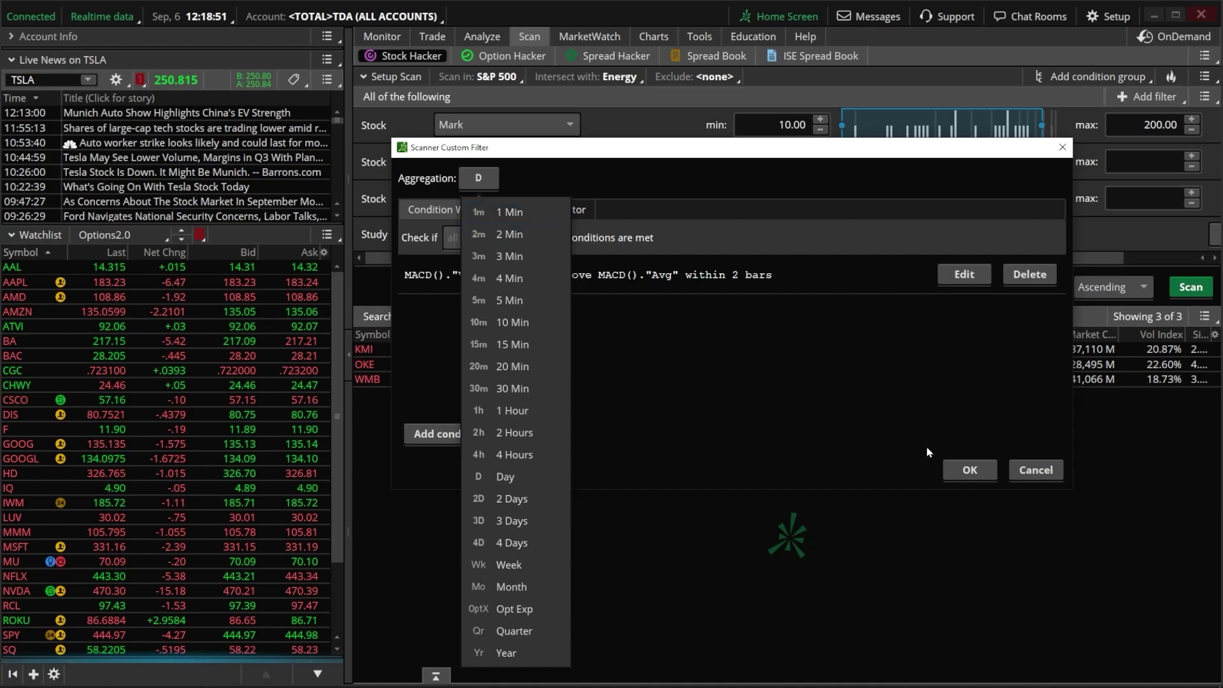
{"action": "left_click", "coordinate": [969, 469]}
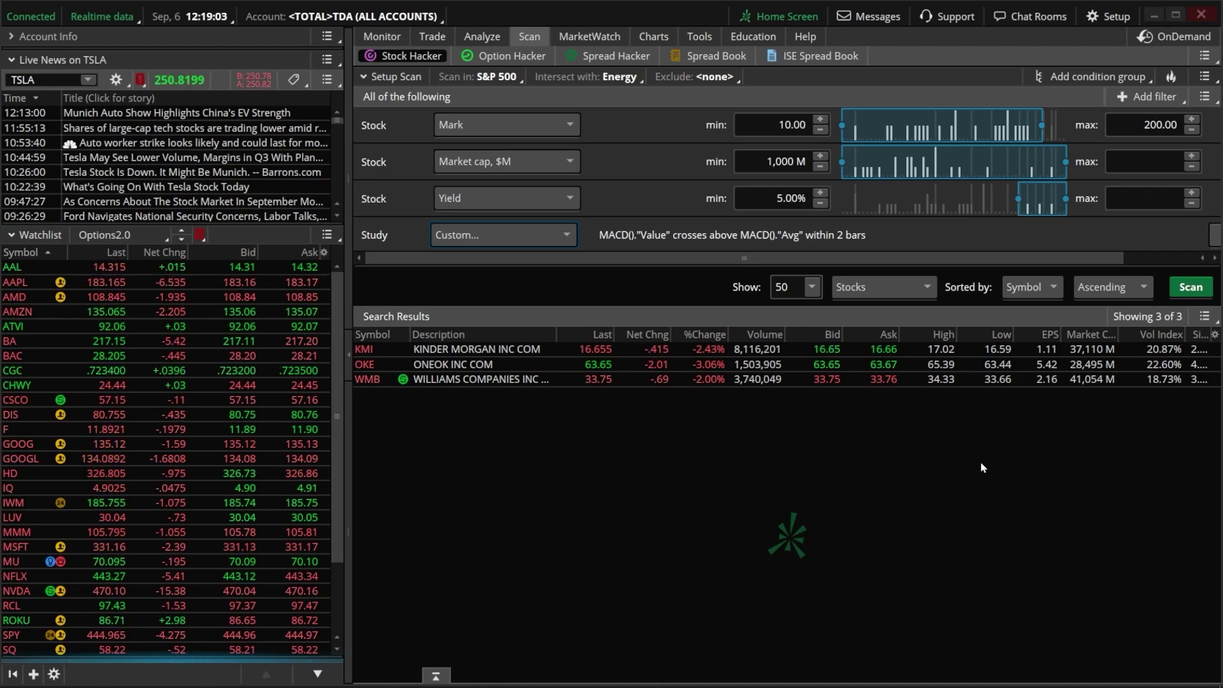
{"action": "left_click", "coordinate": [1193, 291]}
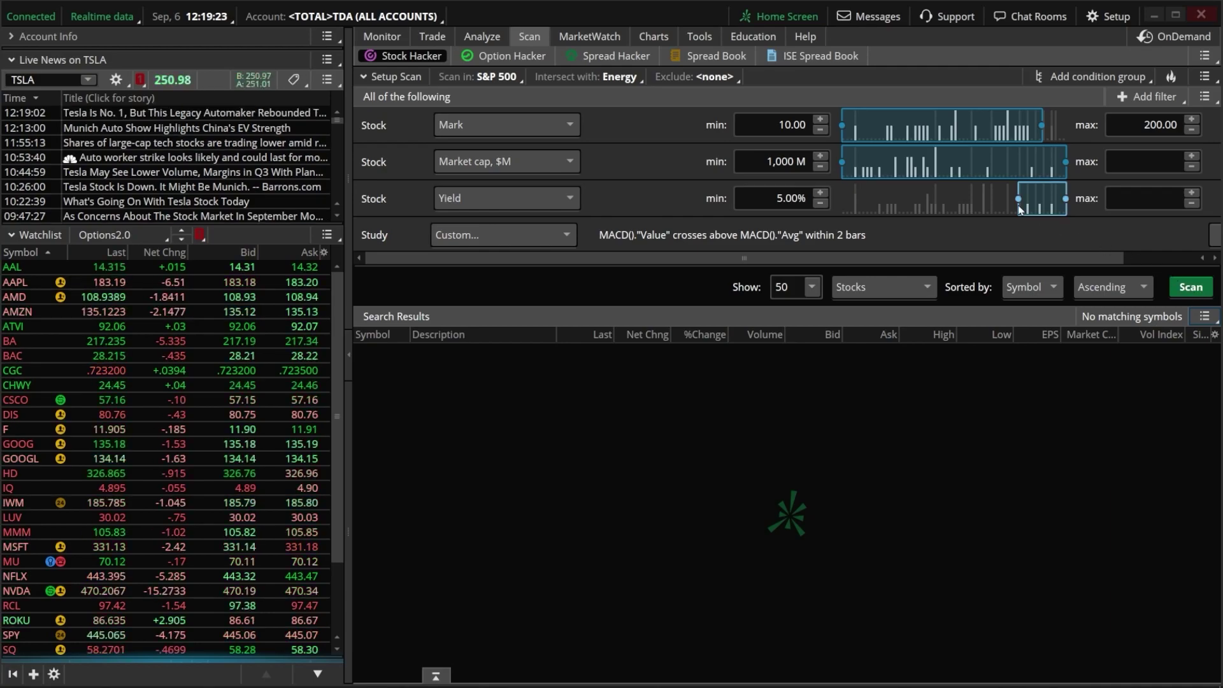
Step: Switch the scan universe from S&P 500 to All Stocks and rerun it, finding DMLP, HESM and TPZEF
{"action": "left_click", "coordinate": [500, 79]}
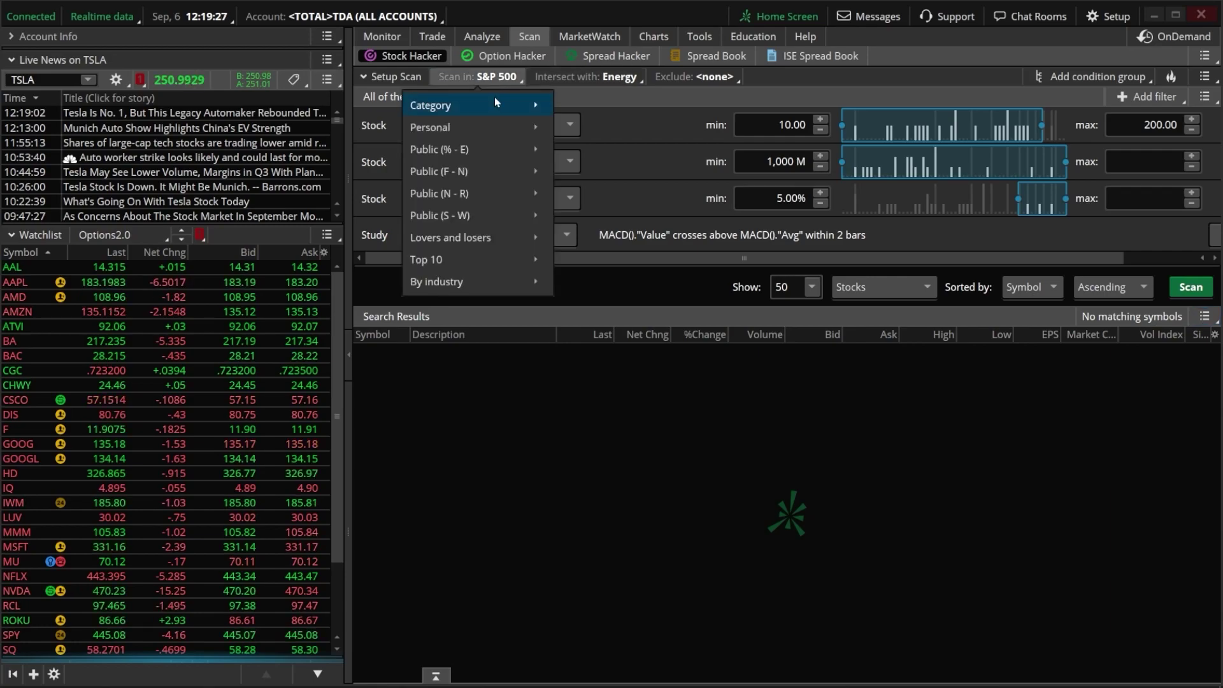
{"action": "mouse_move", "coordinate": [496, 106]}
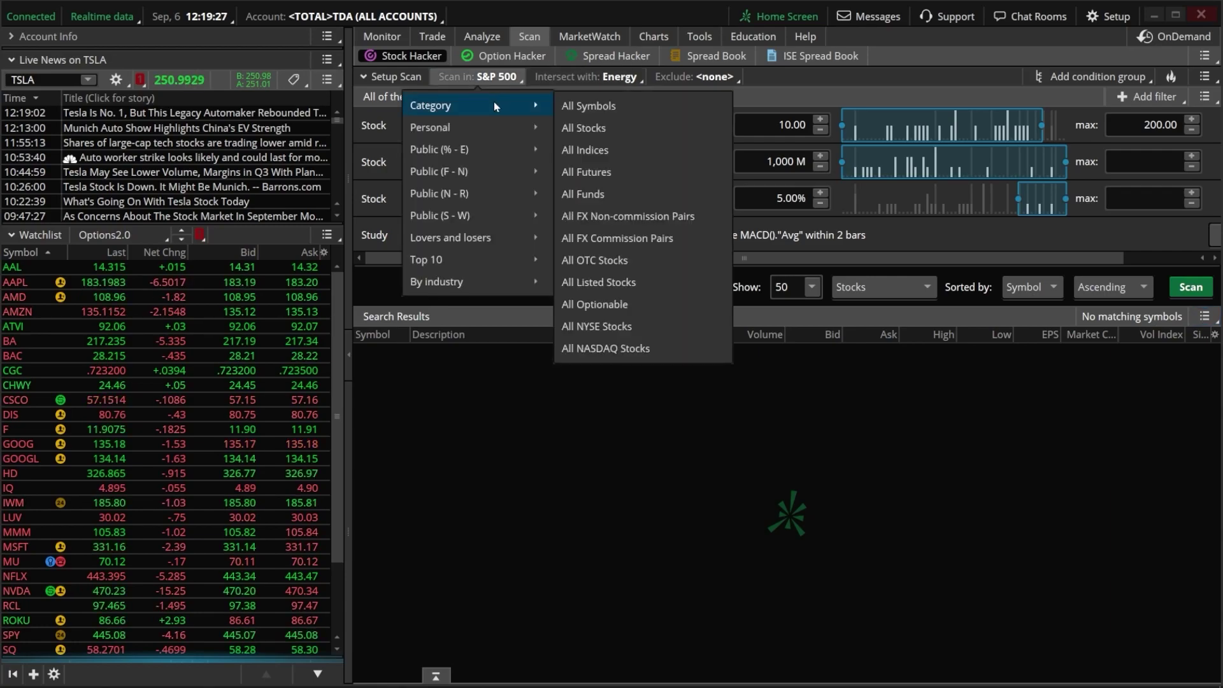
{"action": "left_click", "coordinate": [603, 128]}
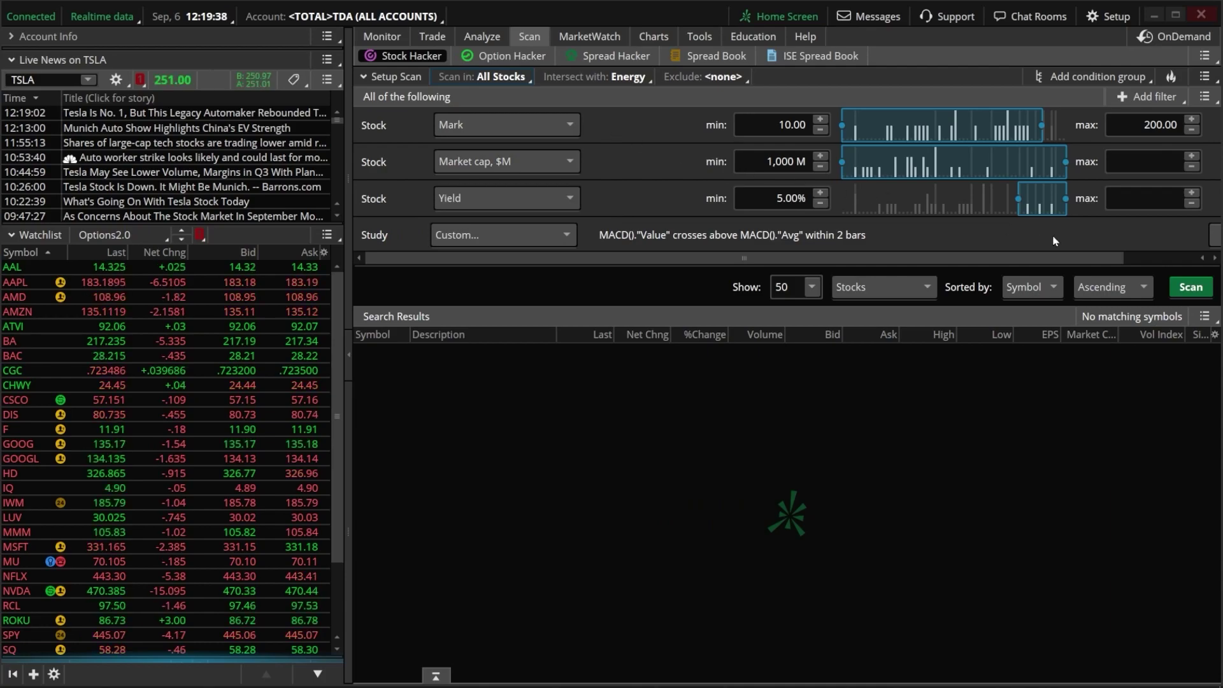
{"action": "left_click", "coordinate": [1190, 288]}
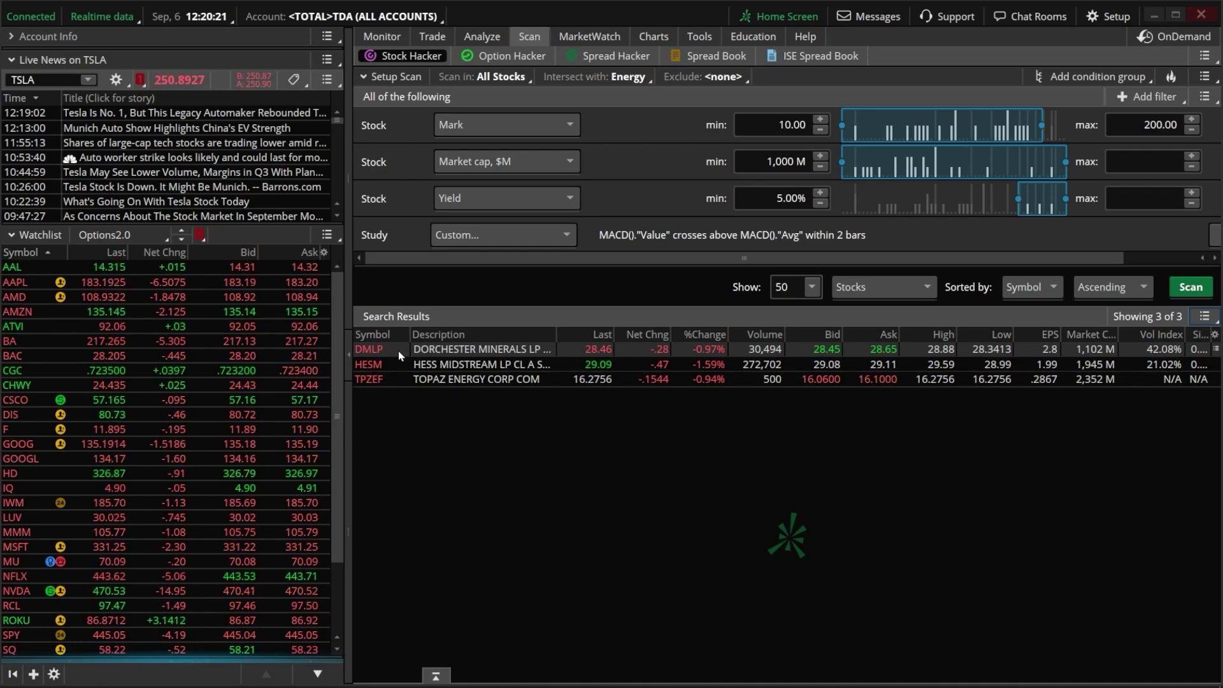
Step: Chart DMLP and zoom into its 8/25–9/6 bars to verify the MACD crossover, then return to the scan
{"action": "left_click", "coordinate": [656, 38]}
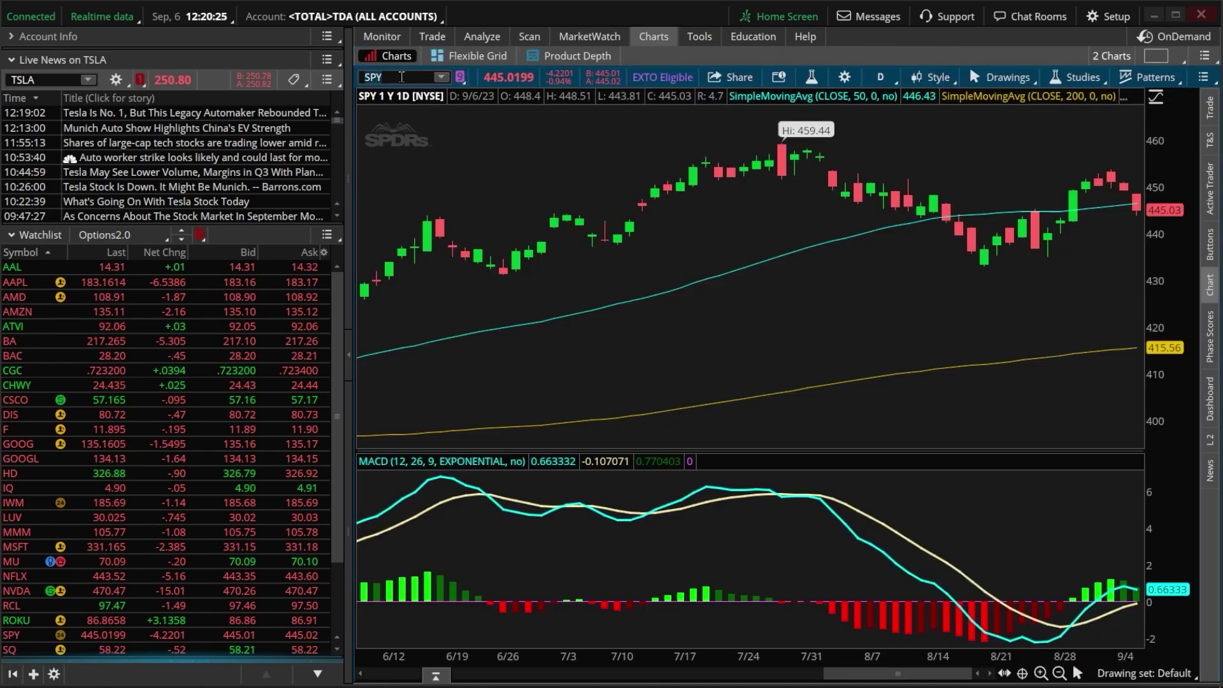
{"action": "left_click", "coordinate": [401, 77]}
{"action": "type", "text": "DMLP"}
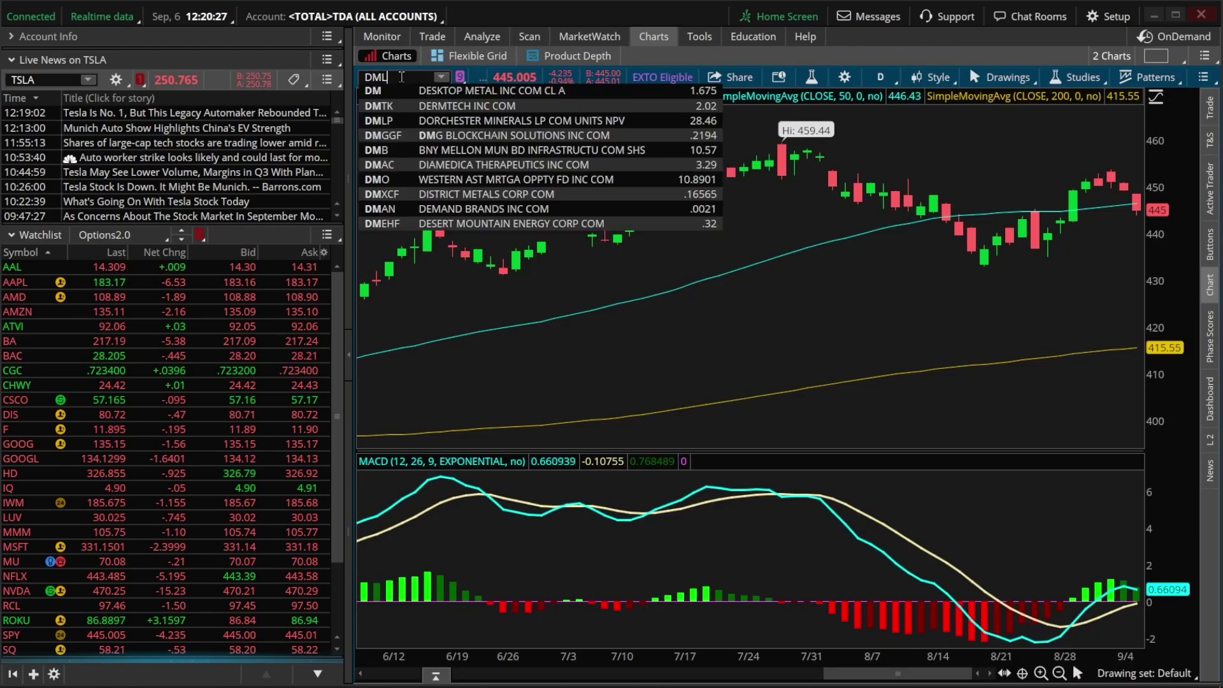
{"action": "key", "text": "Return"}
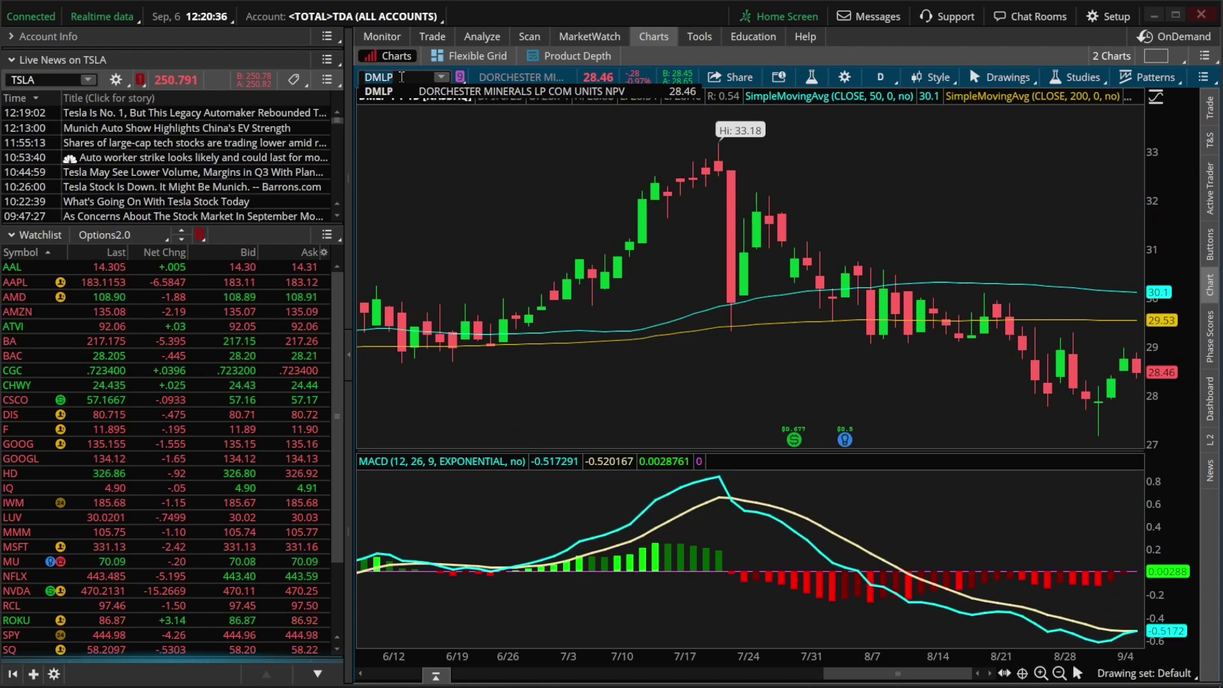
{"action": "left_click_drag", "start_coordinate": [1020, 435], "coordinate": [1137, 425]}
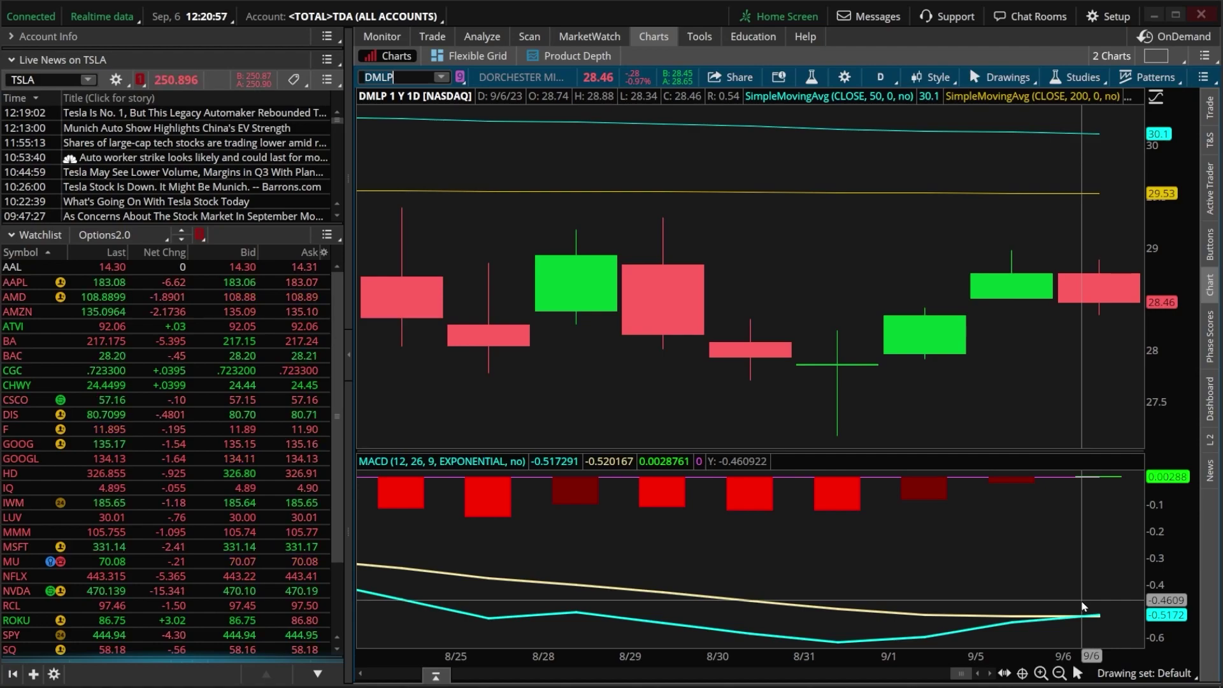
{"action": "left_click", "coordinate": [529, 37]}
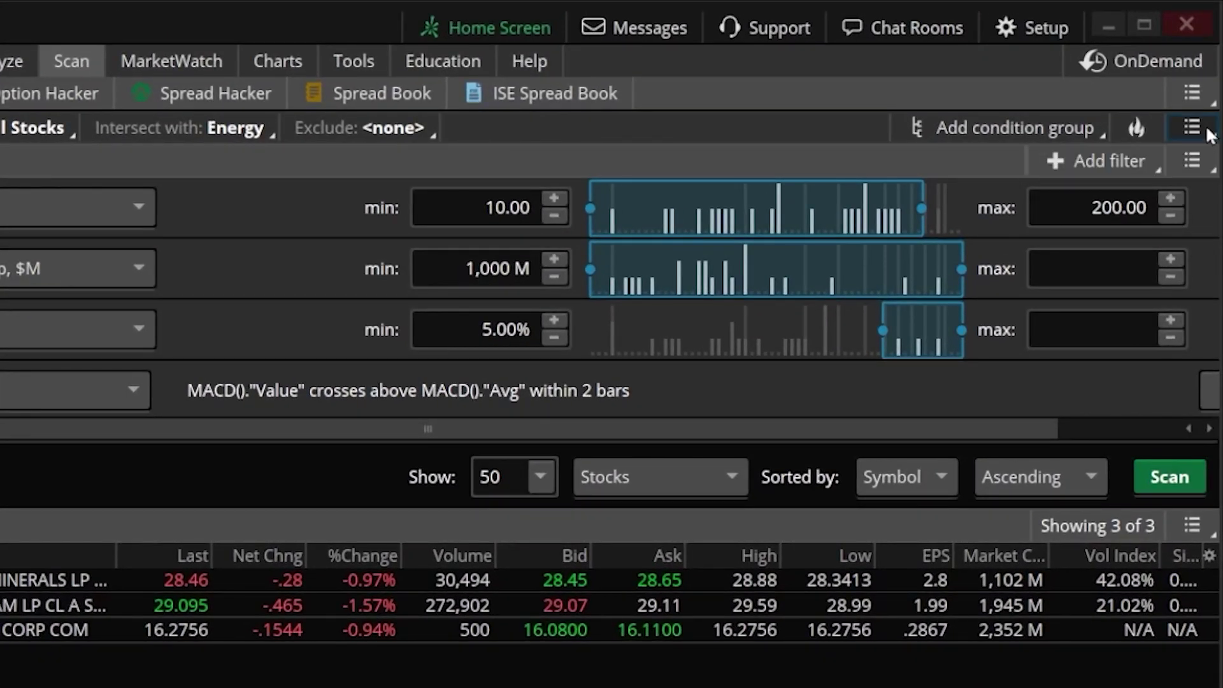
Step: Save the current scan as a query named 'MACD CROSS 2 DAY'
{"action": "left_click", "coordinate": [1203, 127]}
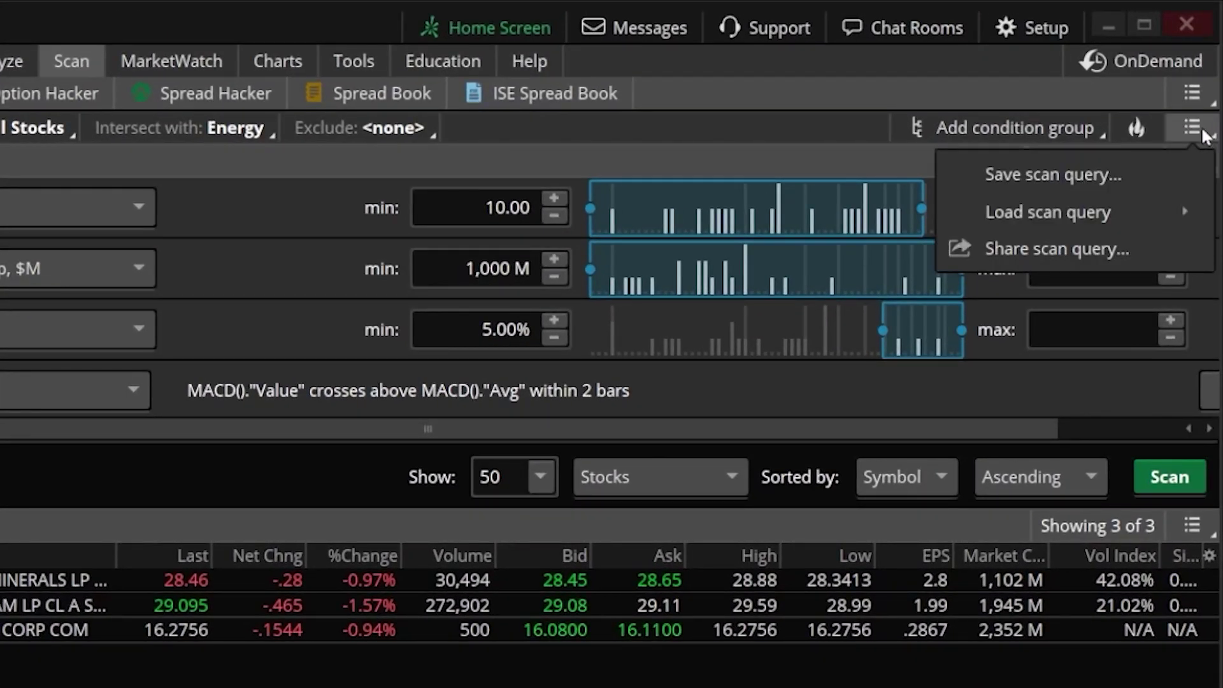
{"action": "left_click", "coordinate": [1108, 164]}
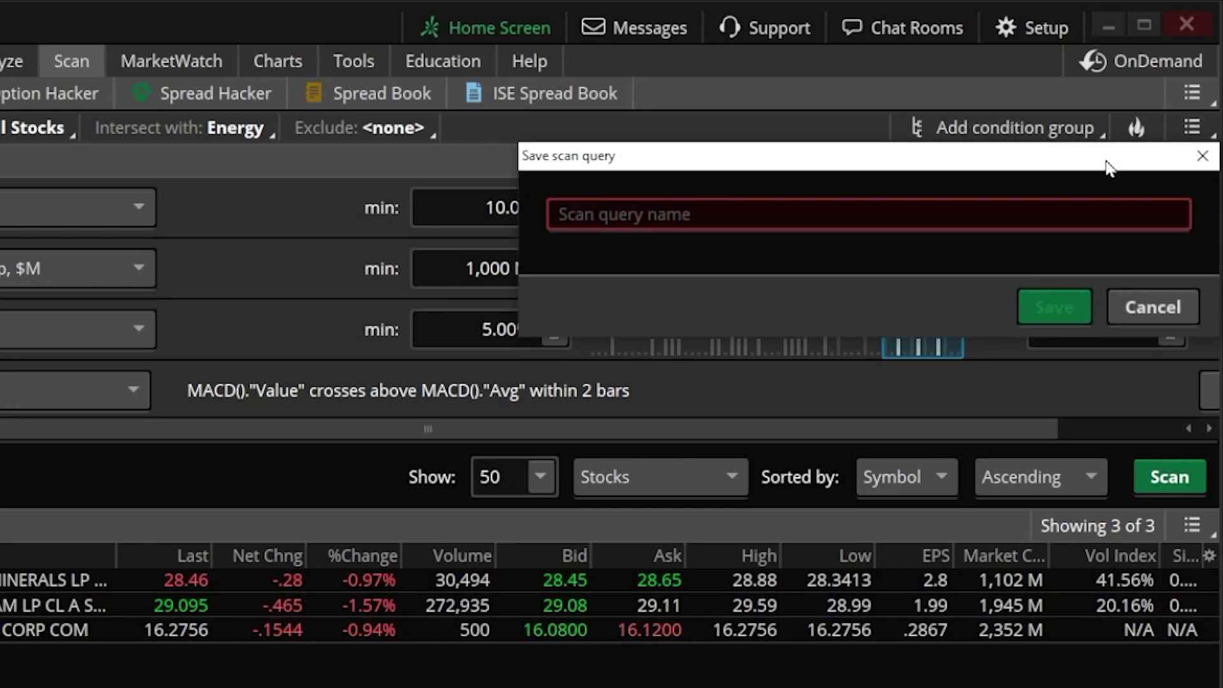
{"action": "left_click", "coordinate": [824, 212]}
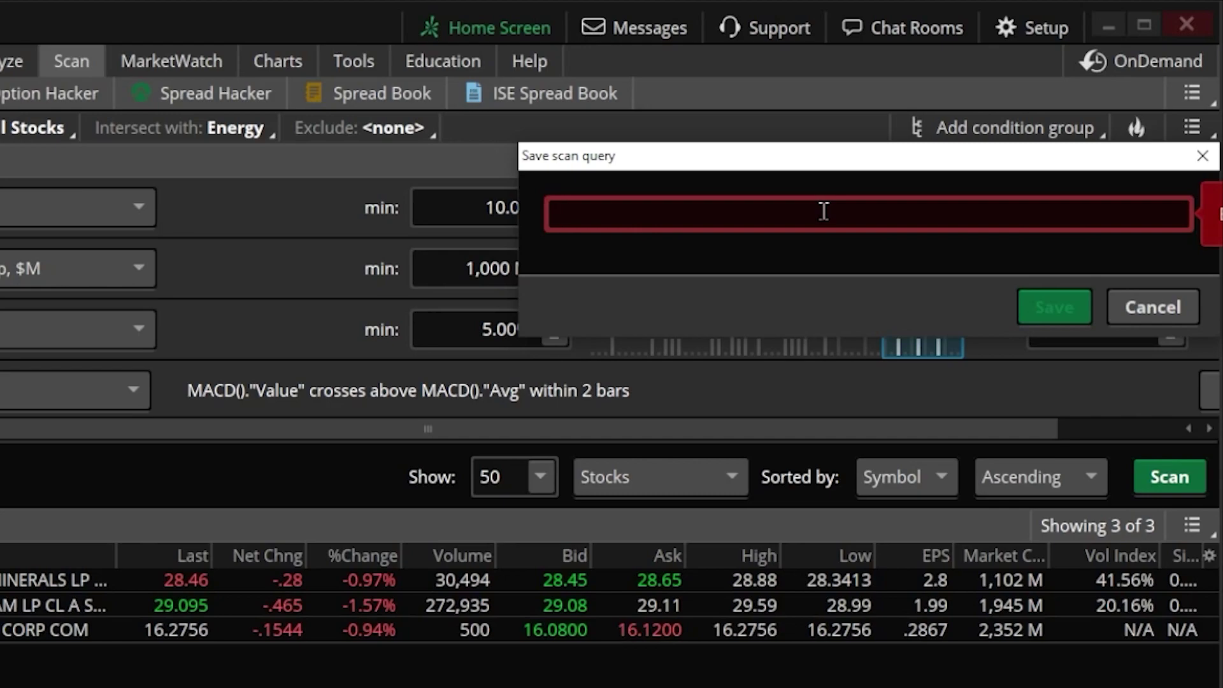
{"action": "type", "text": "MACD"}
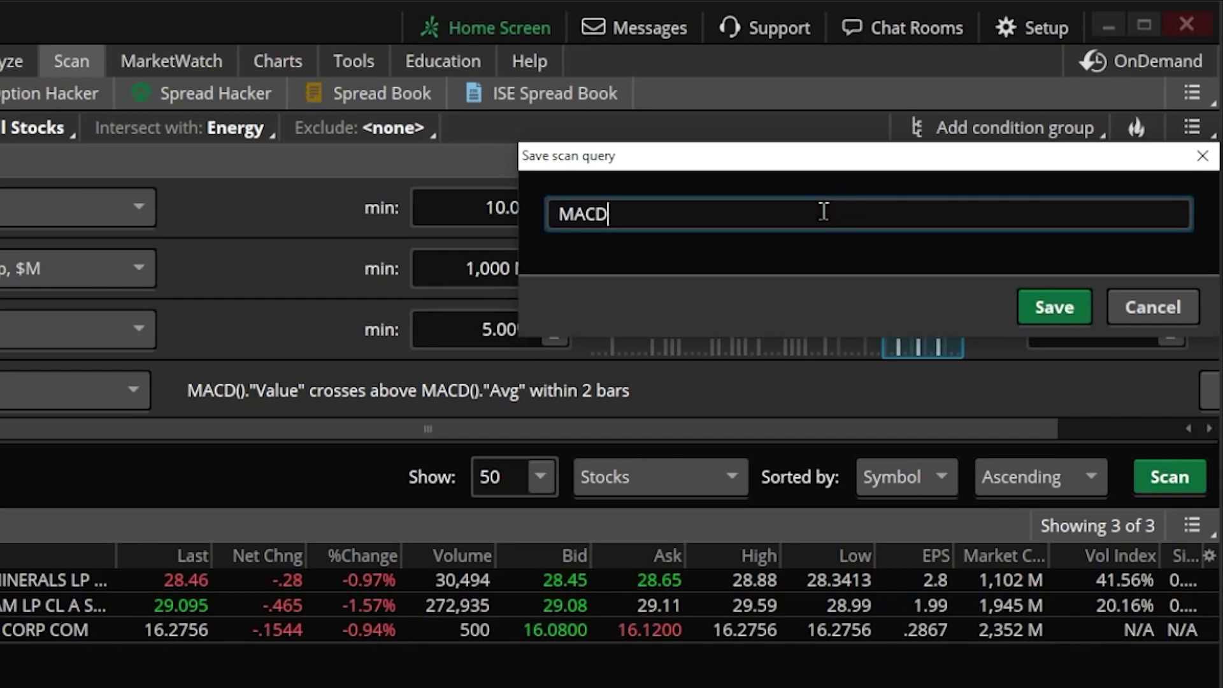
{"action": "type", "text": " CROSS 2 DAY"}
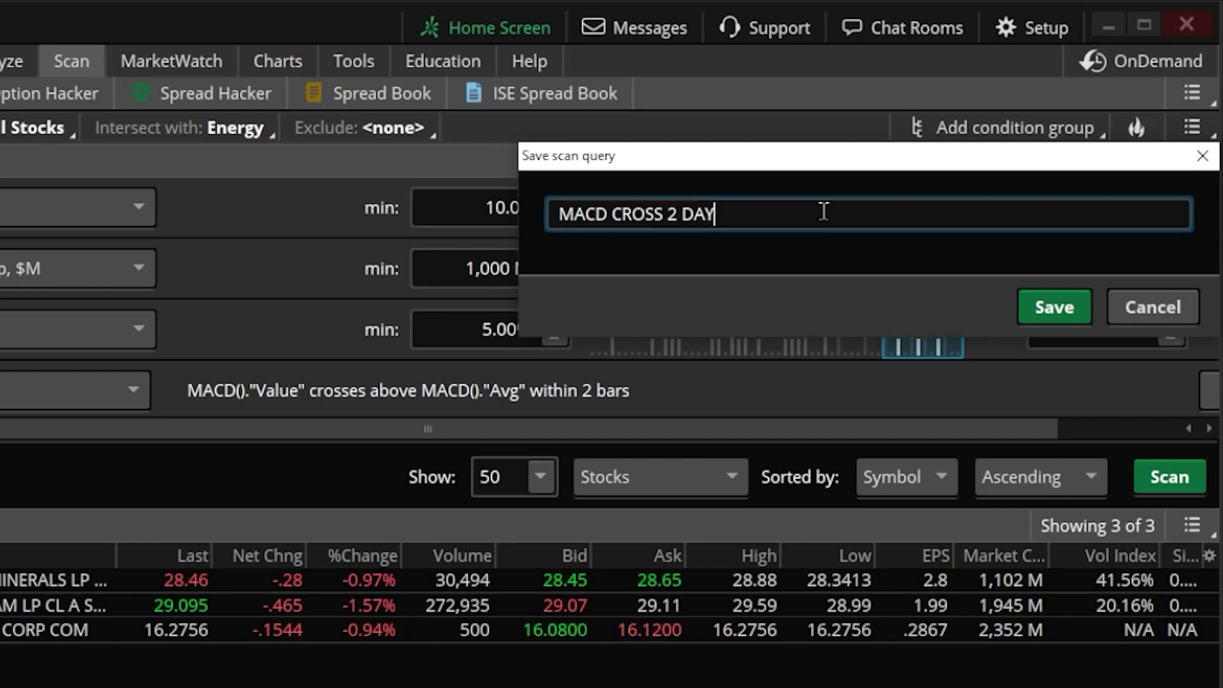
{"action": "left_click", "coordinate": [1043, 308]}
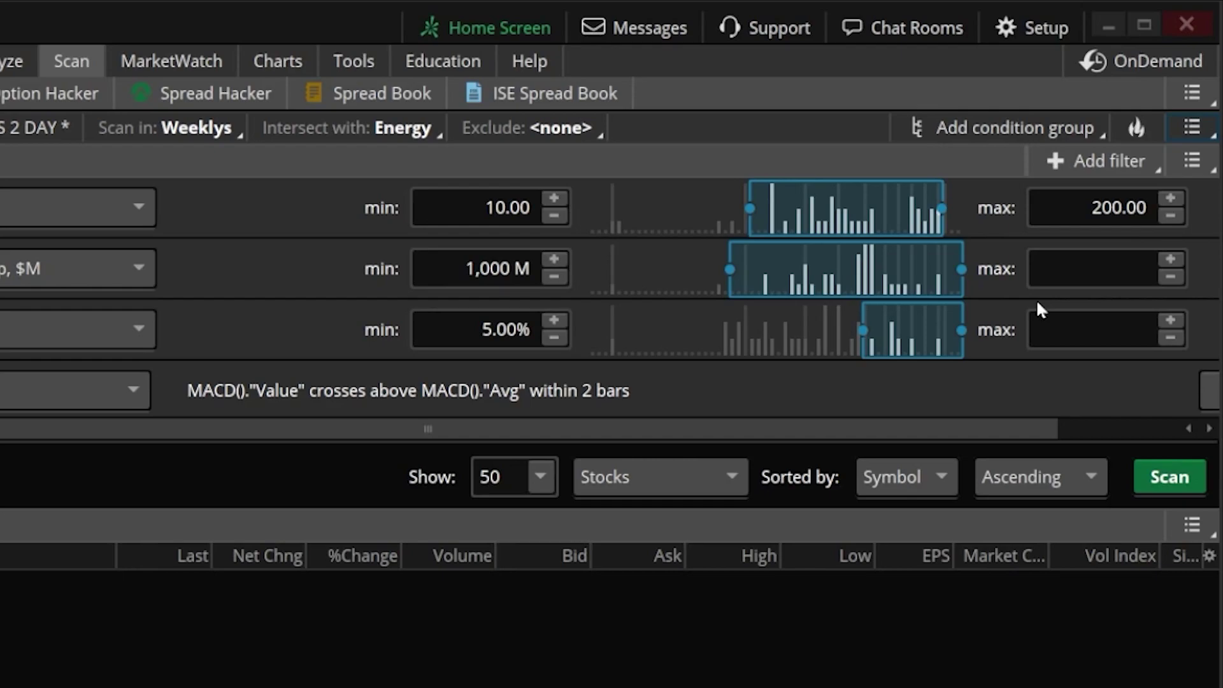
Step: Show the Personal saved scan queries, listing MACD CROSS 2 DAY with High Vol Stocks and Stoch Cross
{"action": "left_click", "coordinate": [1196, 133]}
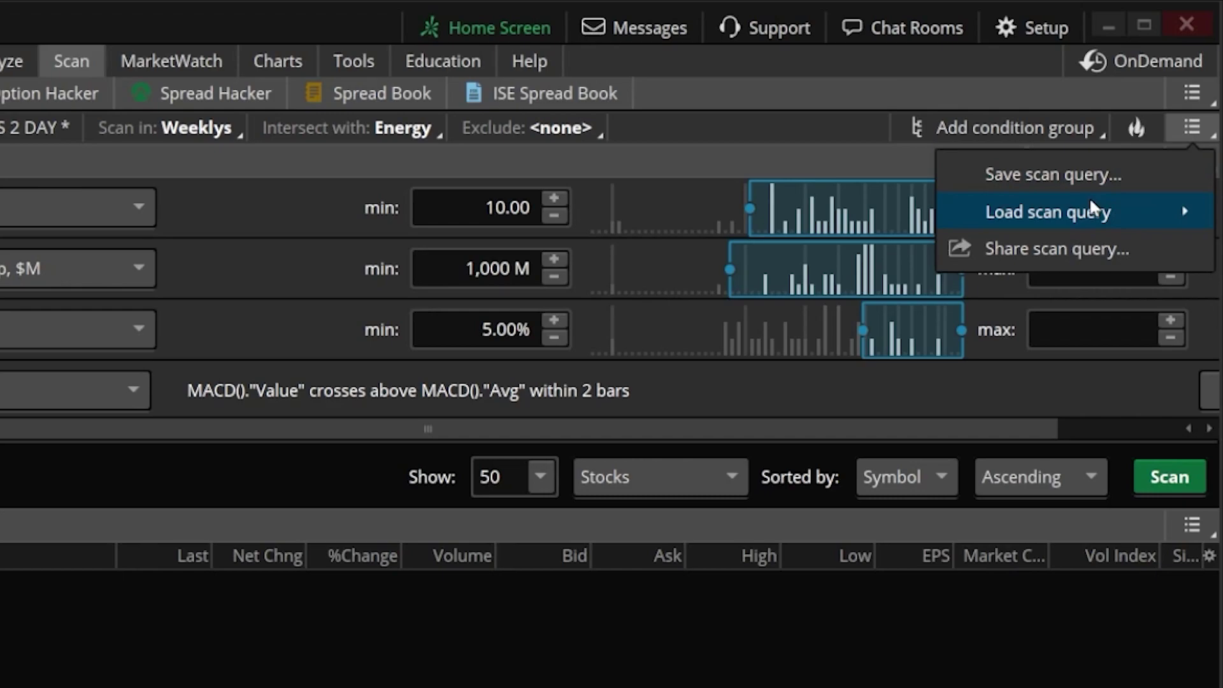
{"action": "mouse_move", "coordinate": [1083, 213]}
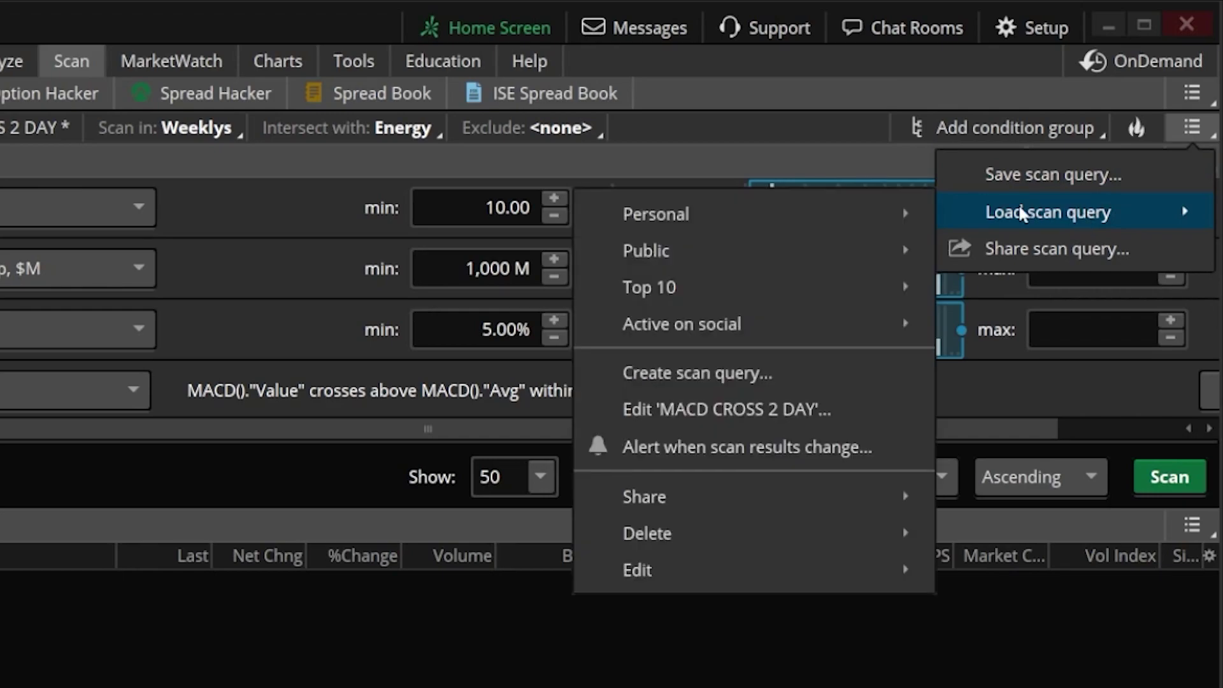
{"action": "mouse_move", "coordinate": [876, 217]}
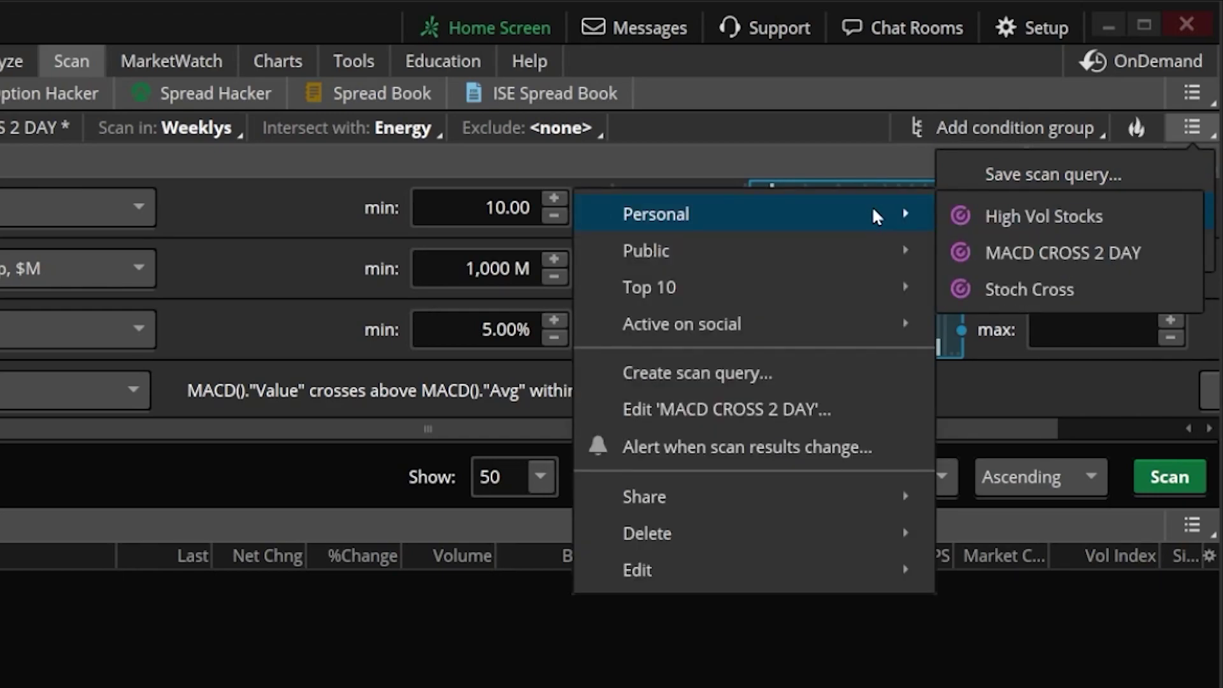